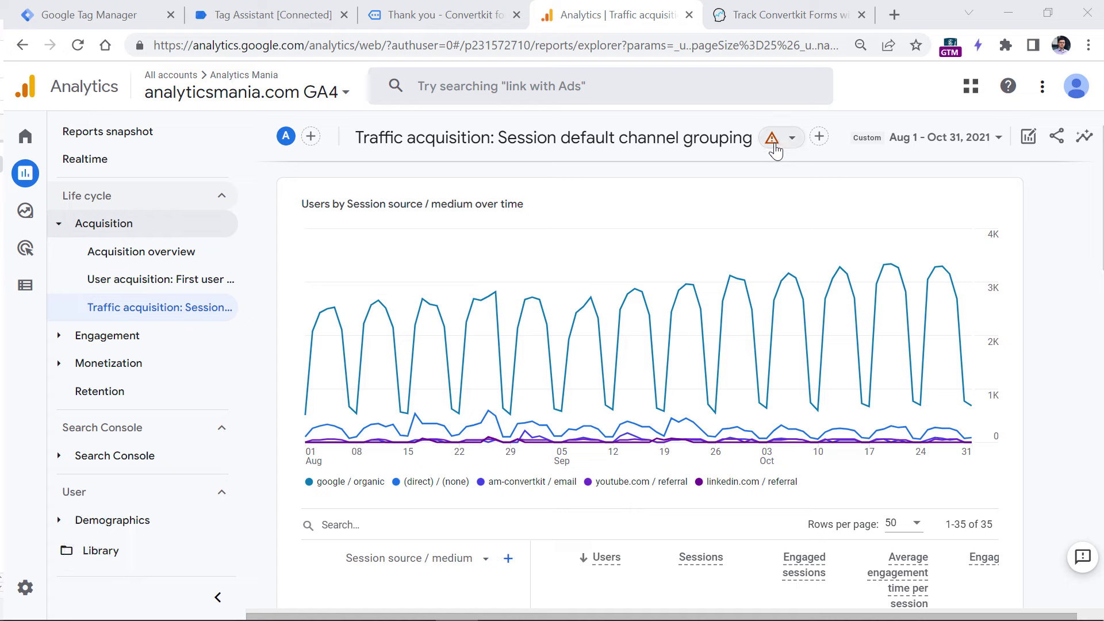
- Review the report's data-quality status details, then close them and scroll down
click(792, 138)
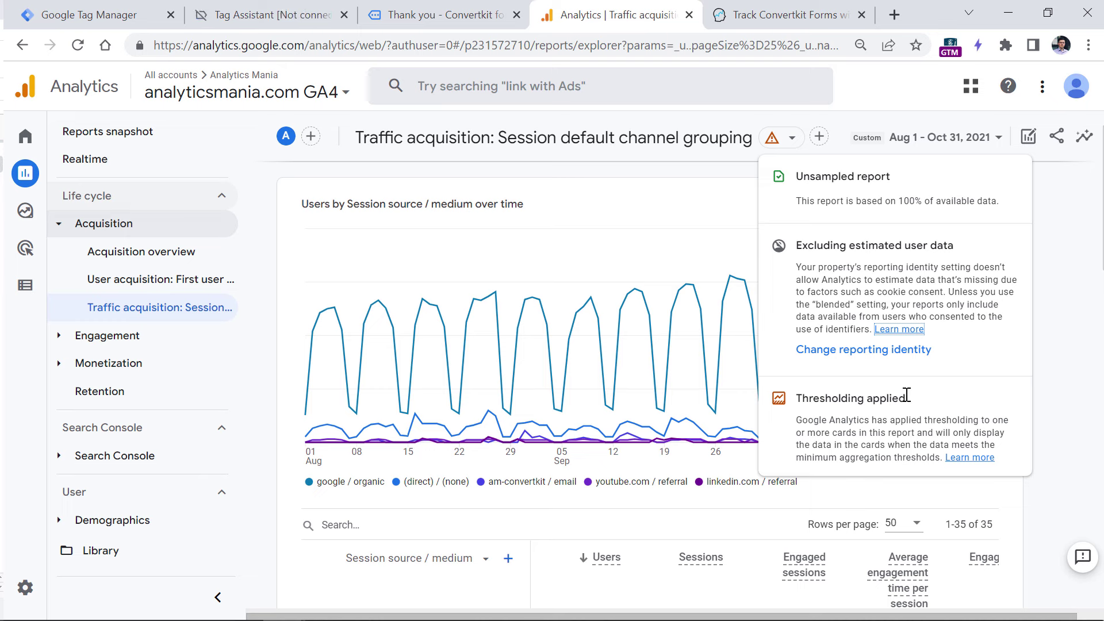
click(1064, 261)
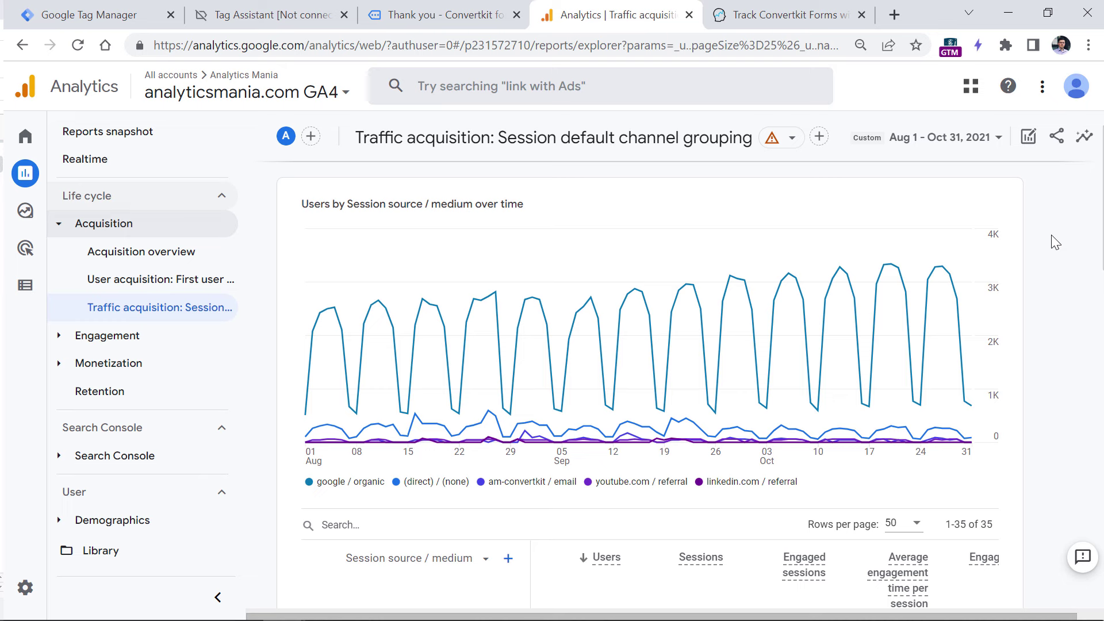
scroll(1059, 277, down, 5)
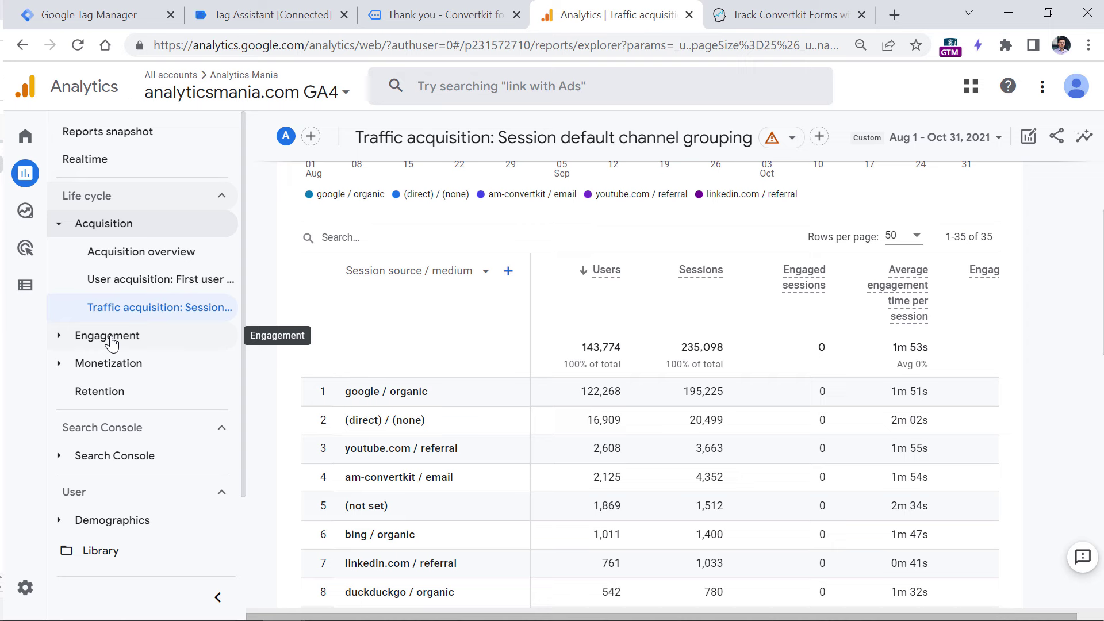
- Check Google signals under Admin > Data Settings > Data Collection, then go back to Admin
mouse_move(42, 592)
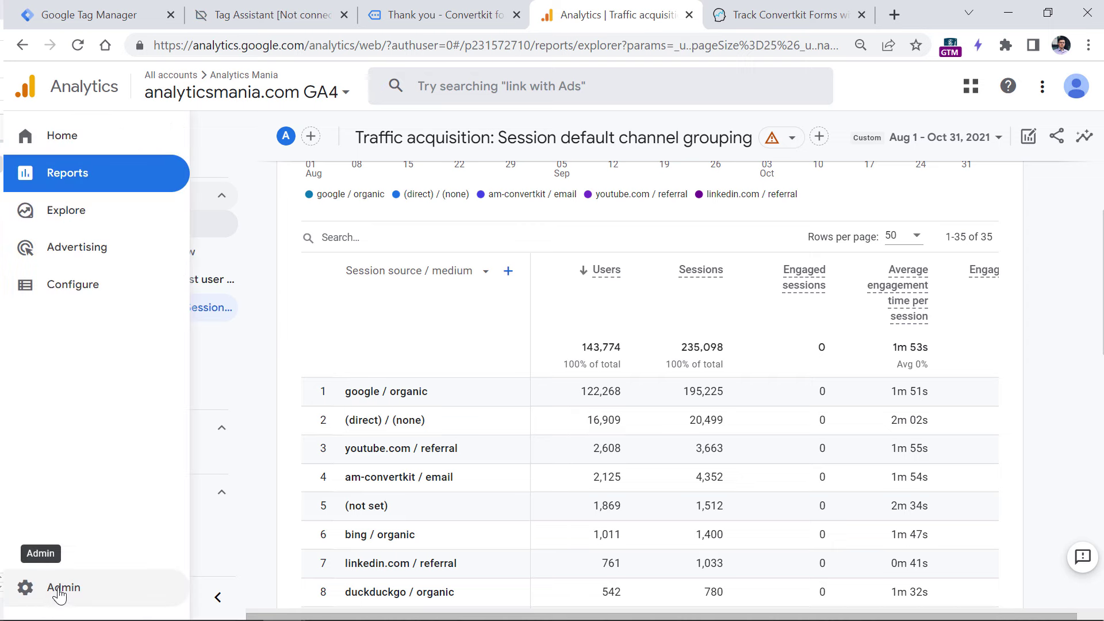
click(57, 597)
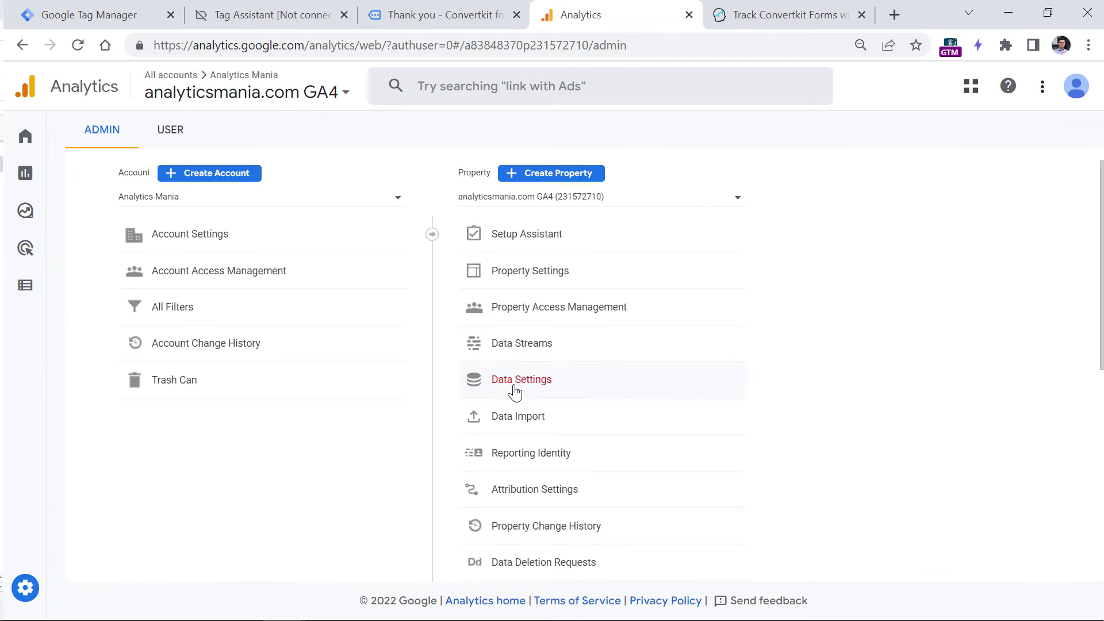
click(522, 388)
click(525, 411)
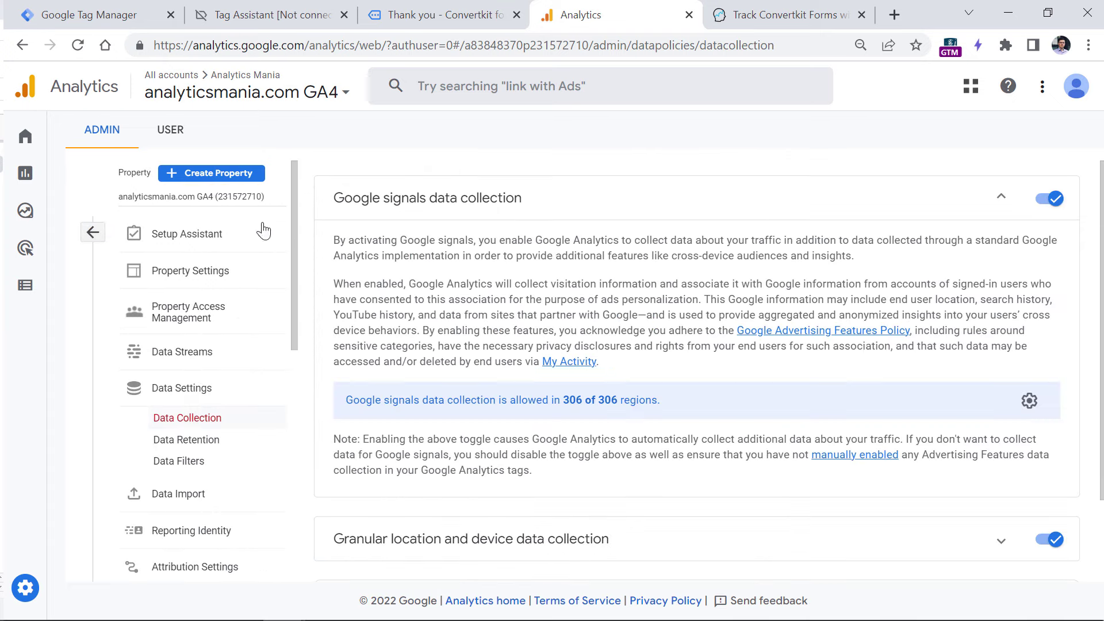
click(93, 233)
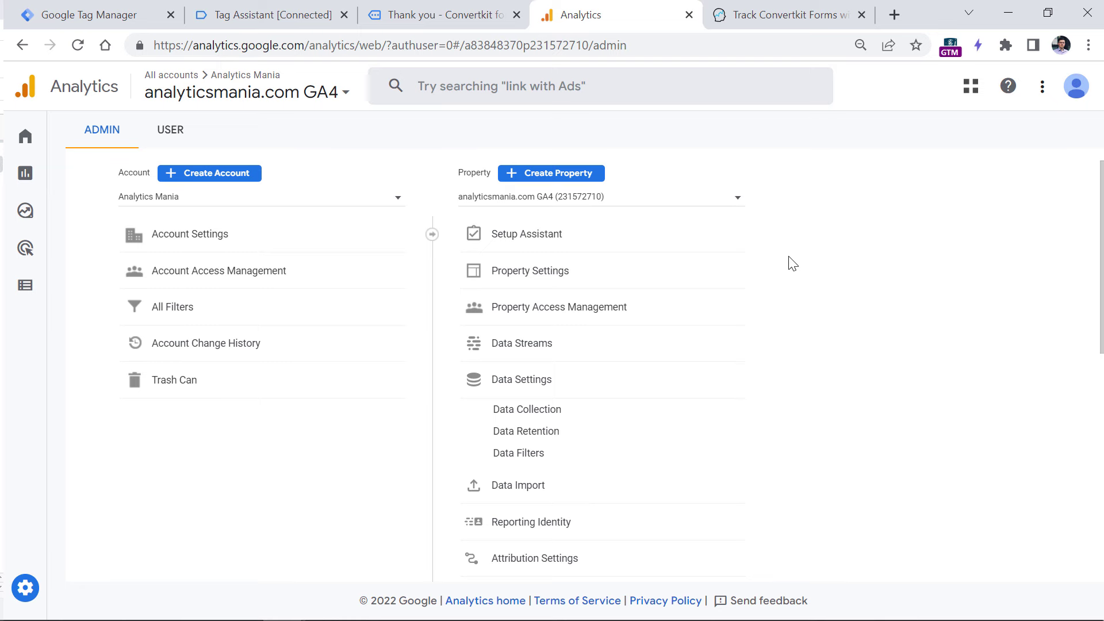
- Save Device-based as the reporting identity and reload the page to refresh reports
click(544, 523)
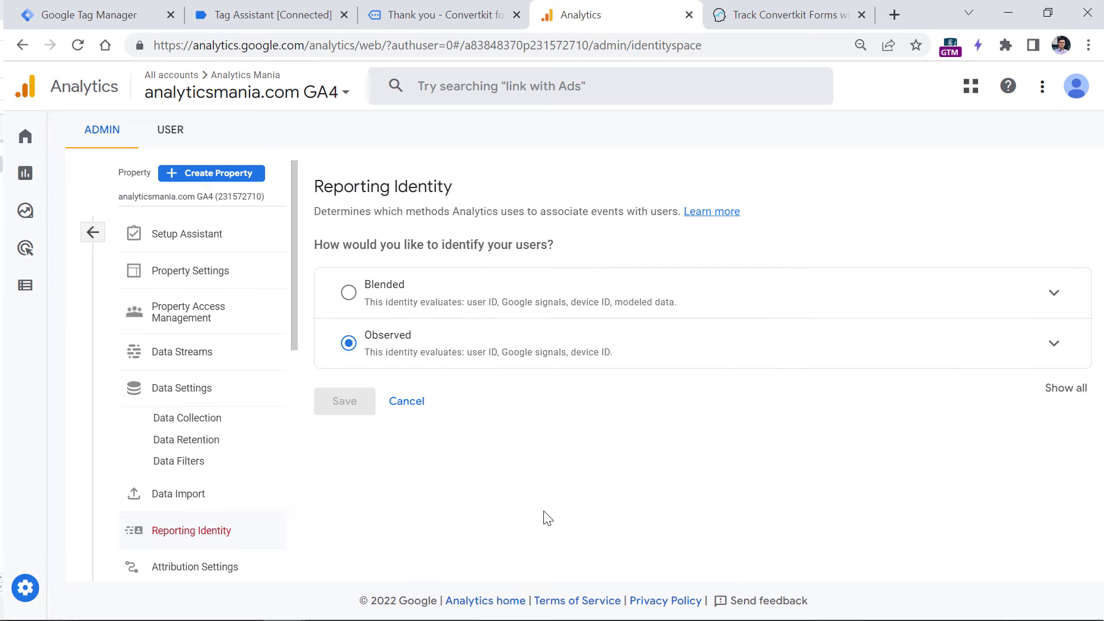
click(1064, 390)
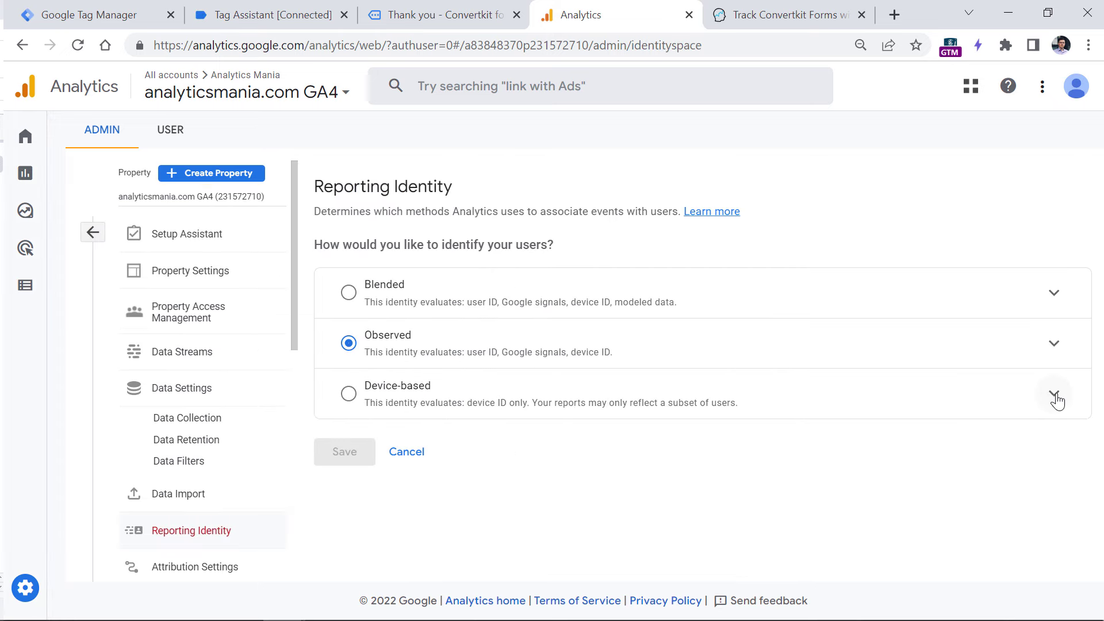
click(349, 394)
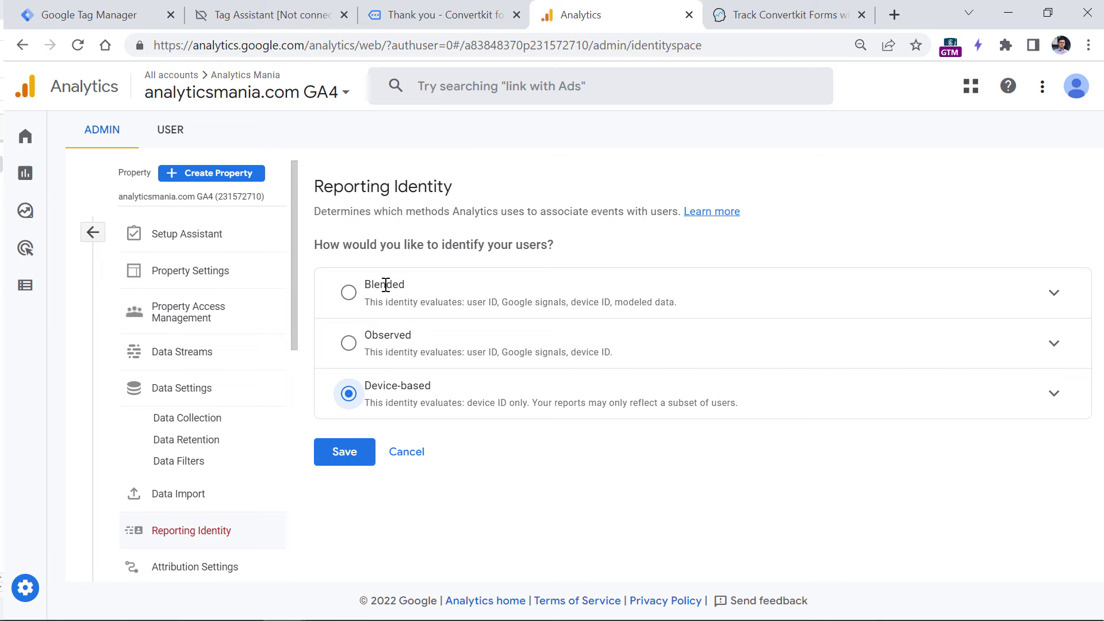
click(345, 451)
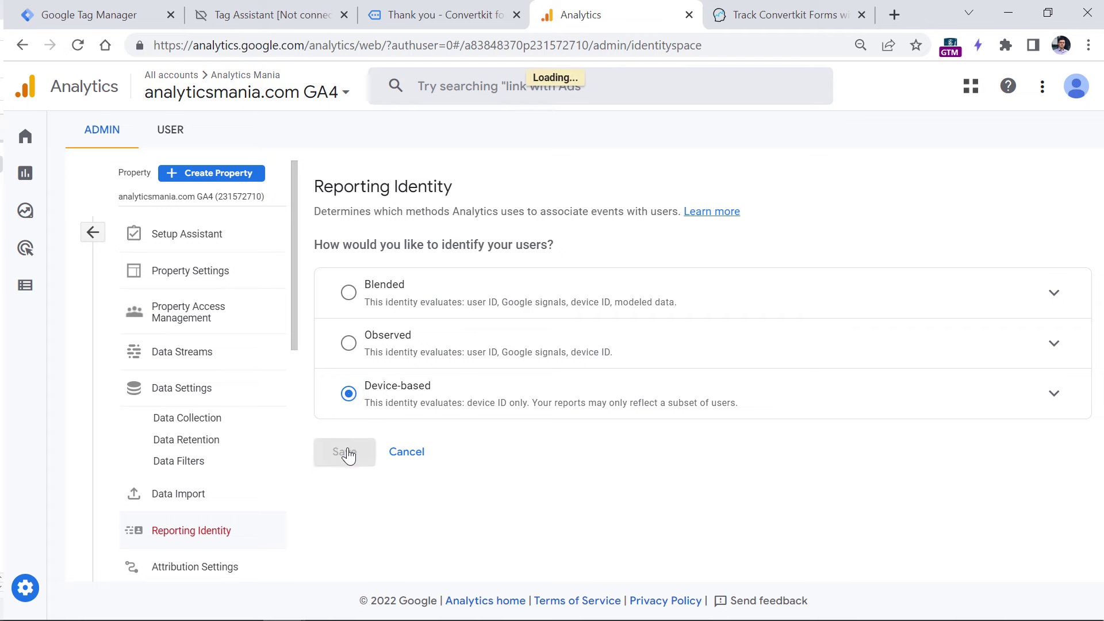
click(78, 45)
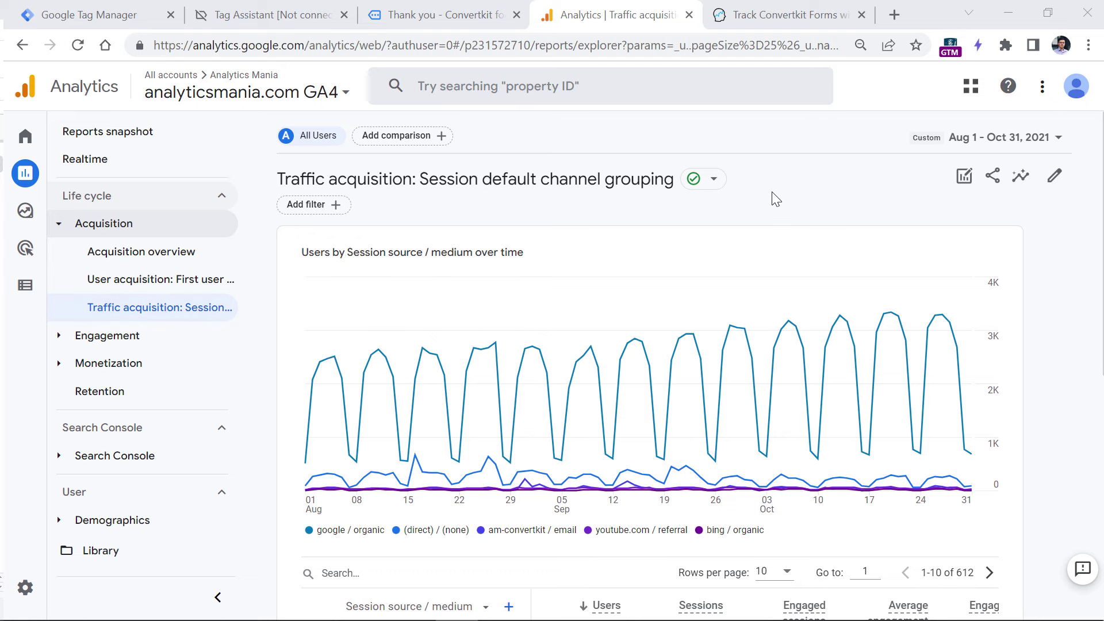
- Scroll down through the GA4 Traffic acquisition report
scroll(1030, 357, down, 5)
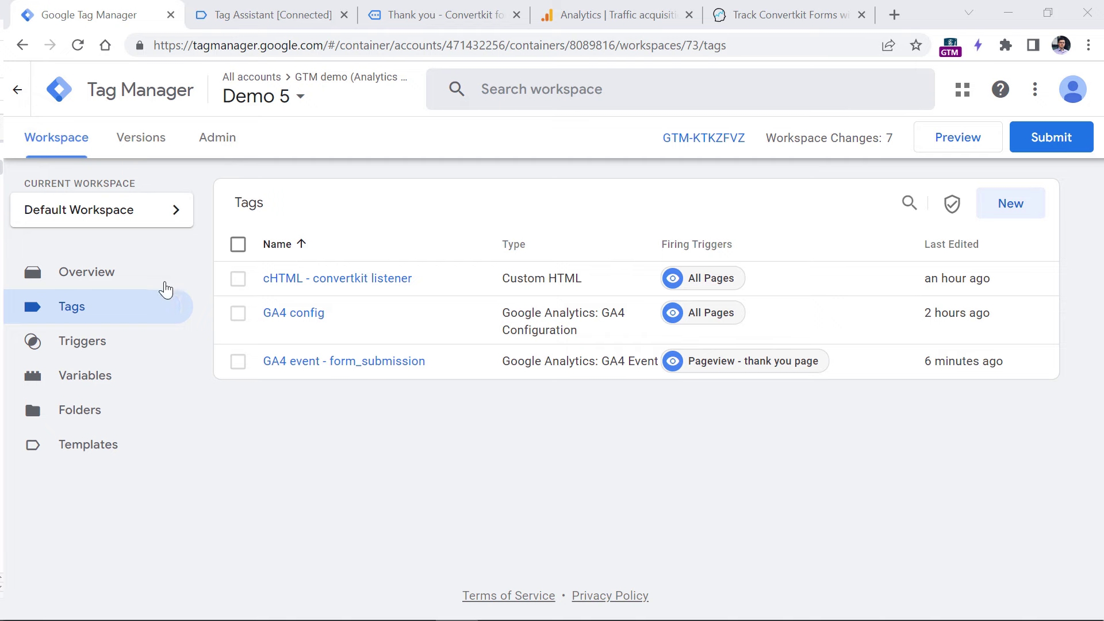
- Review the Demo 5 workspace Overview and its Workspace Changes table of 7 additions
click(91, 276)
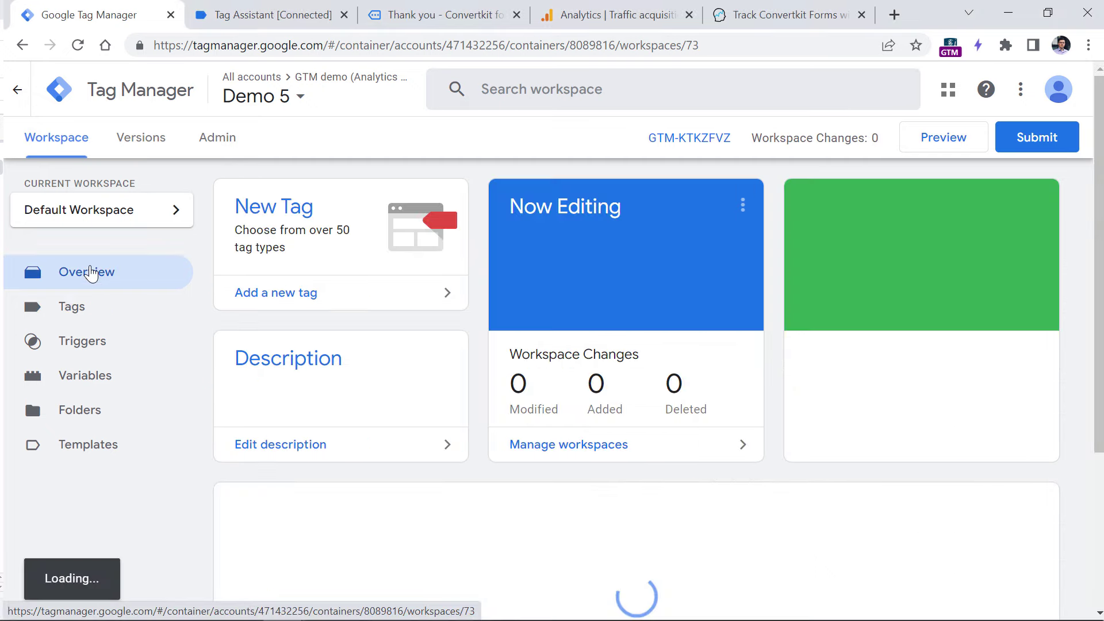
scroll(482, 336, down, 5)
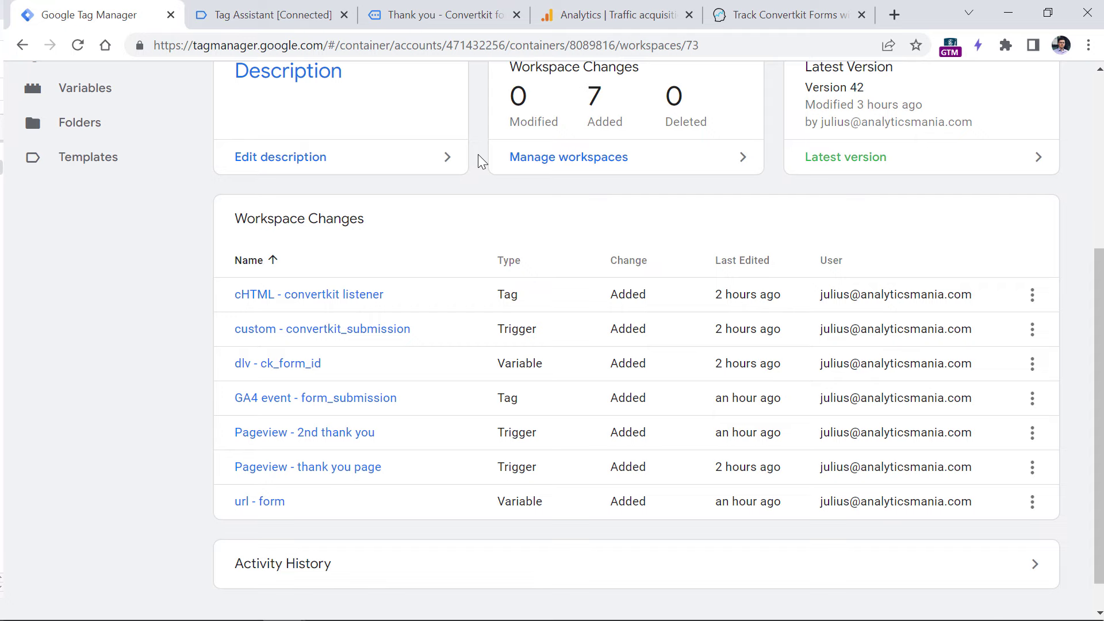
scroll(477, 178, down, 1)
scroll(466, 193, up, 5)
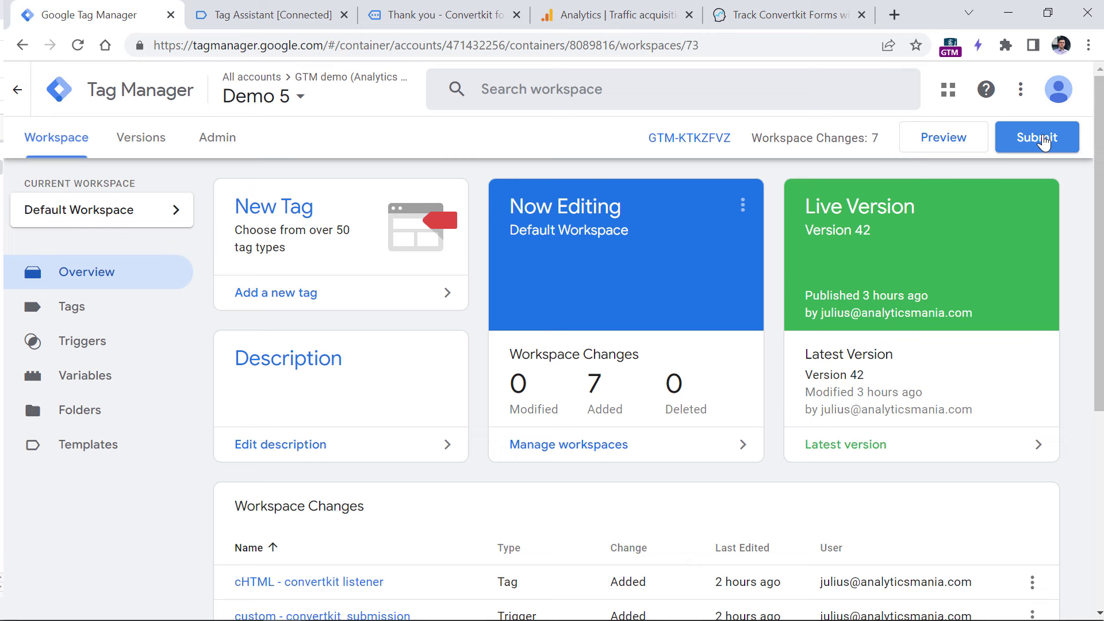
- Switch over to the Analytics browser tab
key(ctrl+4)
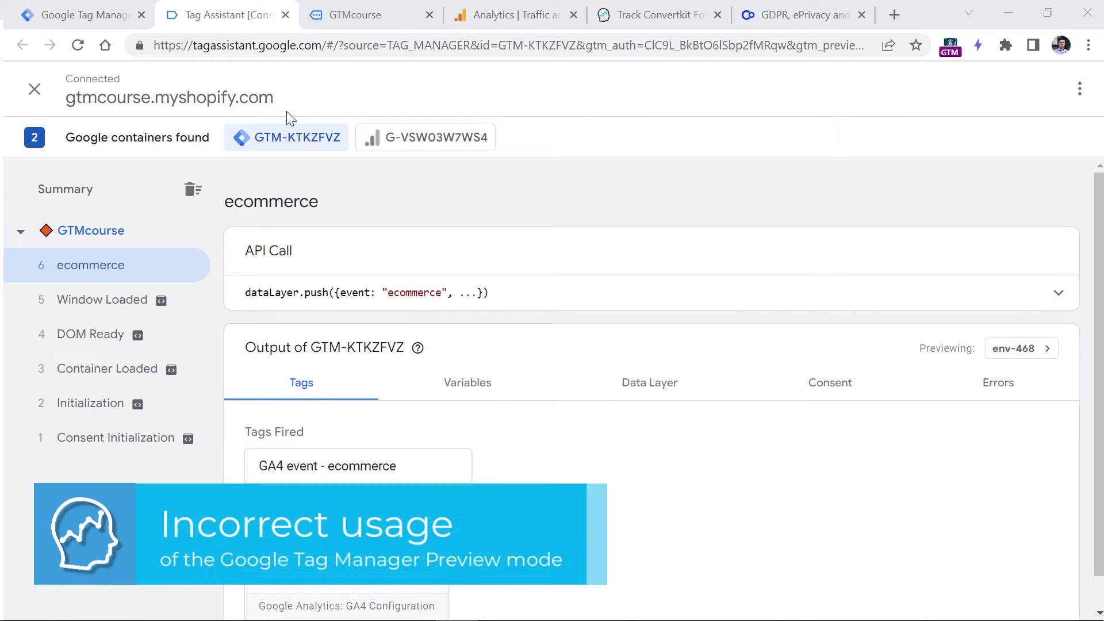
- Open the GA4 event - ecommerce tag from the Tag Manager Tags list
click(83, 8)
click(77, 313)
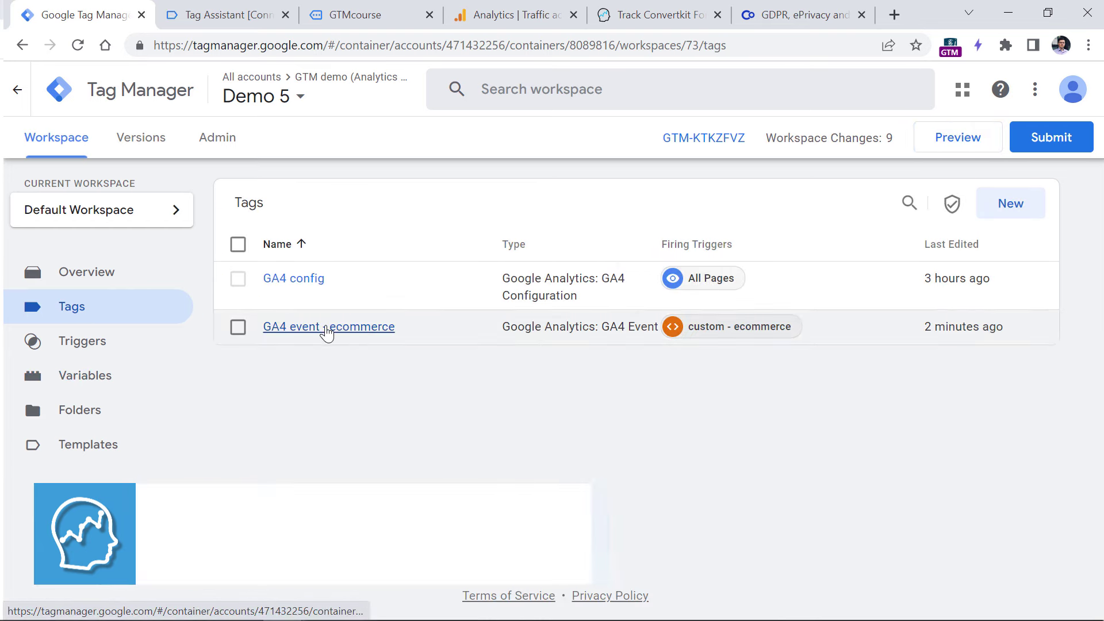
click(325, 334)
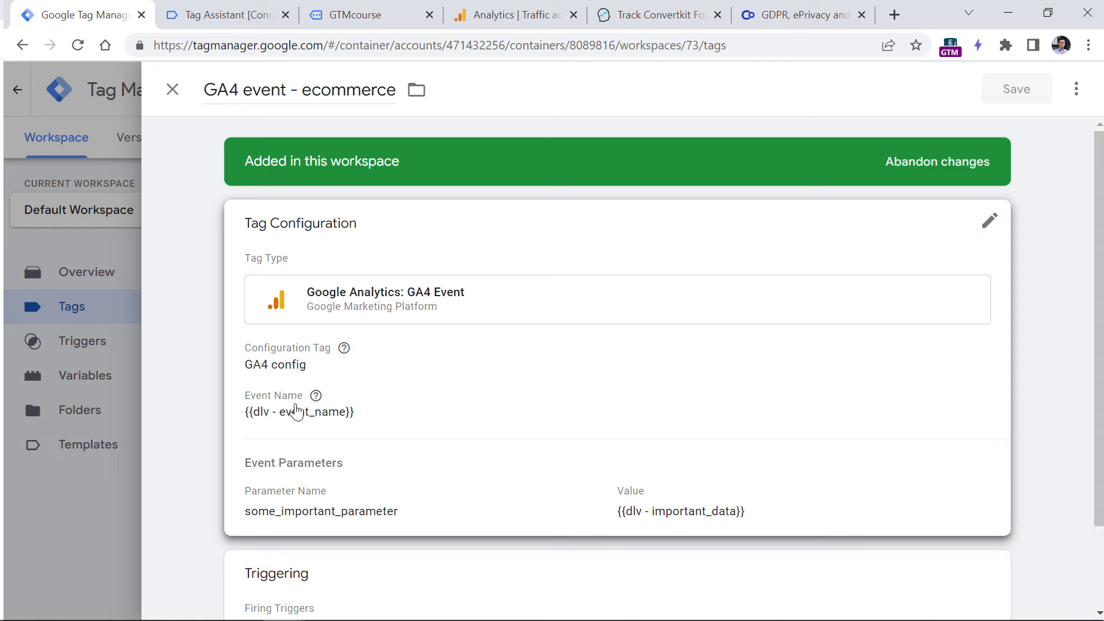
- Return to the Tag Assistant preview of the ecommerce event's output
click(241, 14)
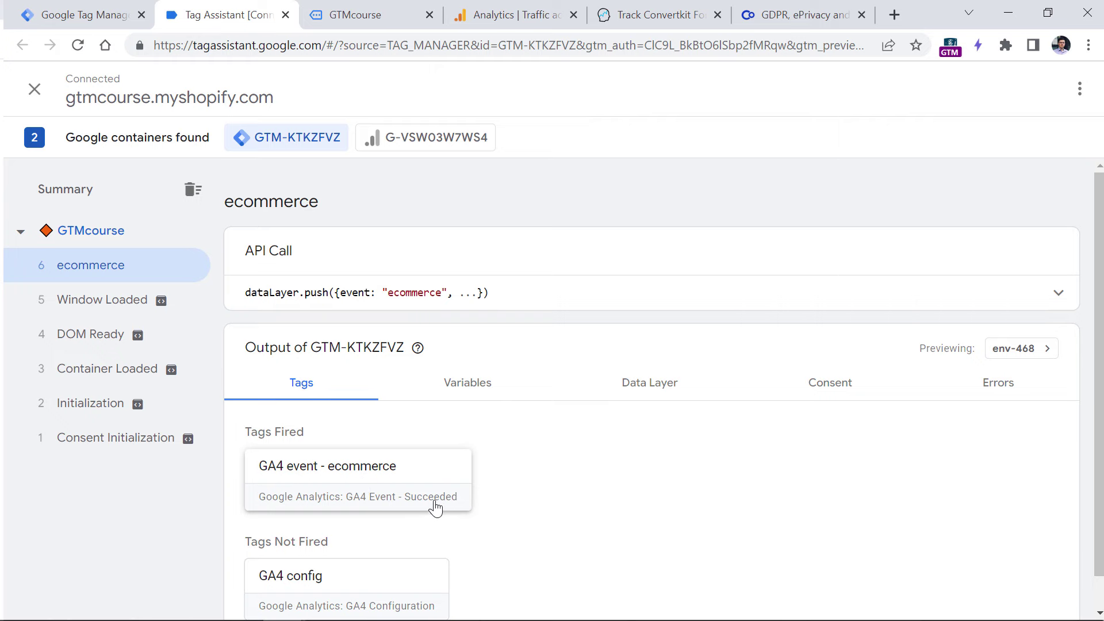
click(343, 481)
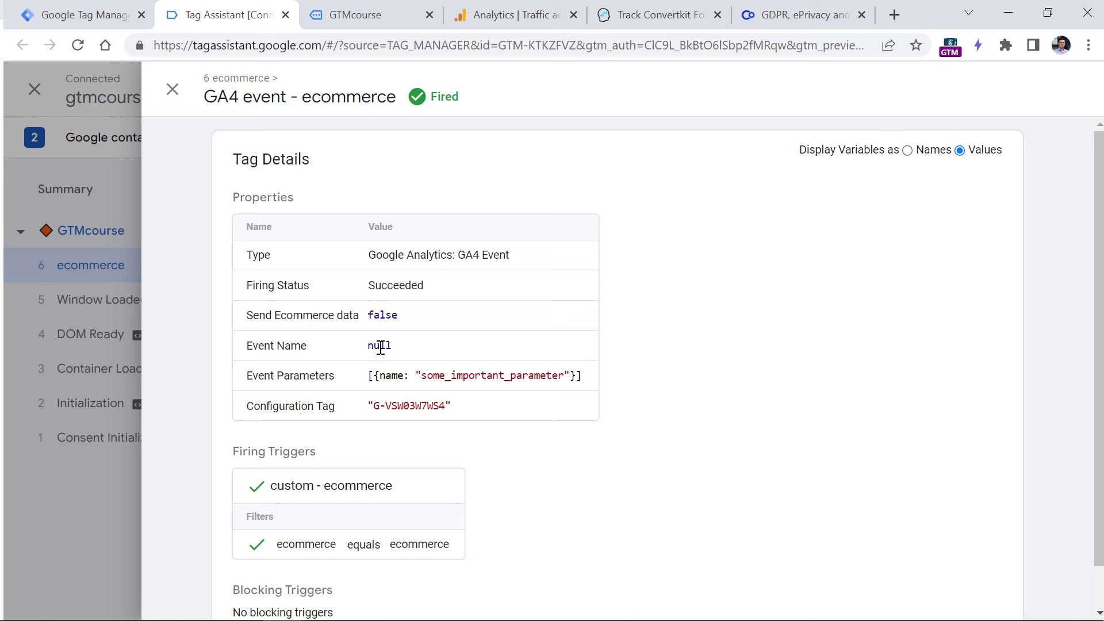
double_click(380, 346)
click(907, 150)
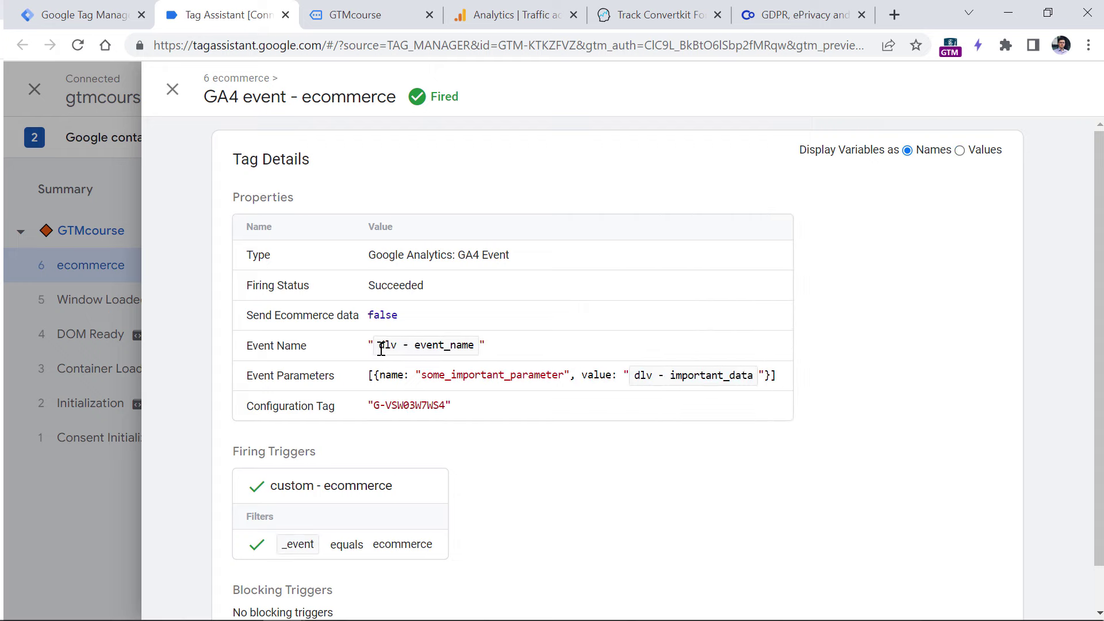
click(171, 89)
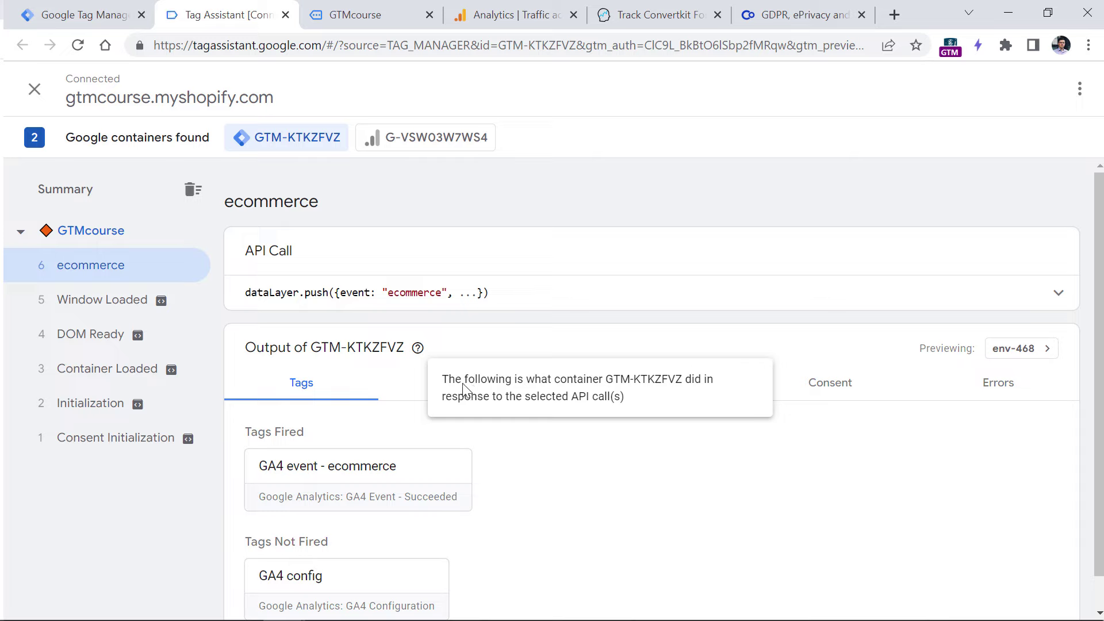
click(422, 389)
scroll(403, 437, down, 2)
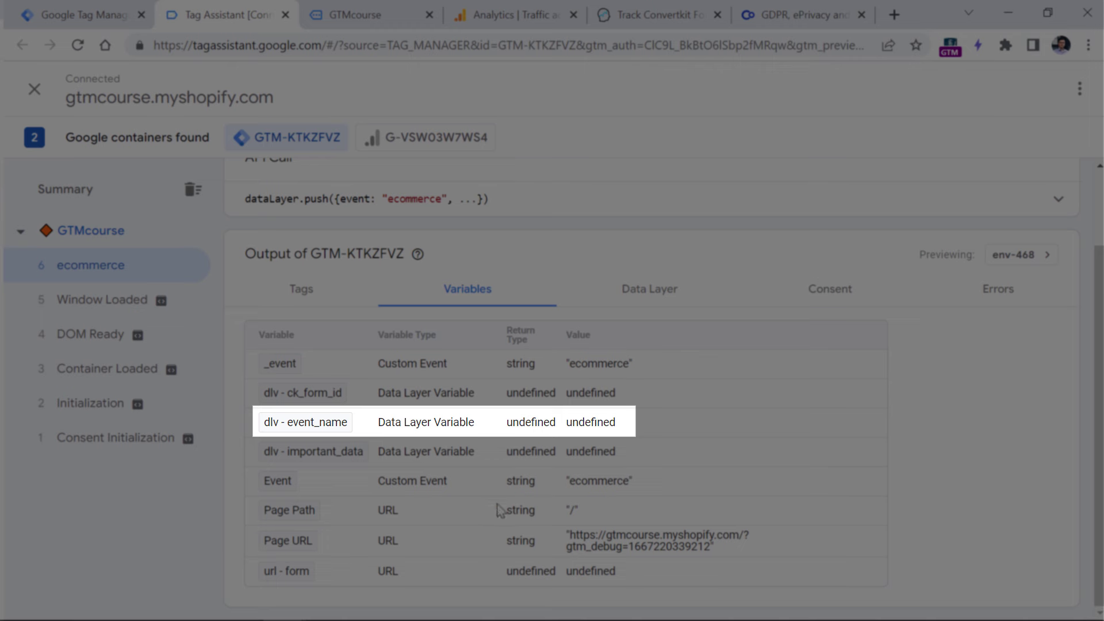
drag(578, 423, 619, 423)
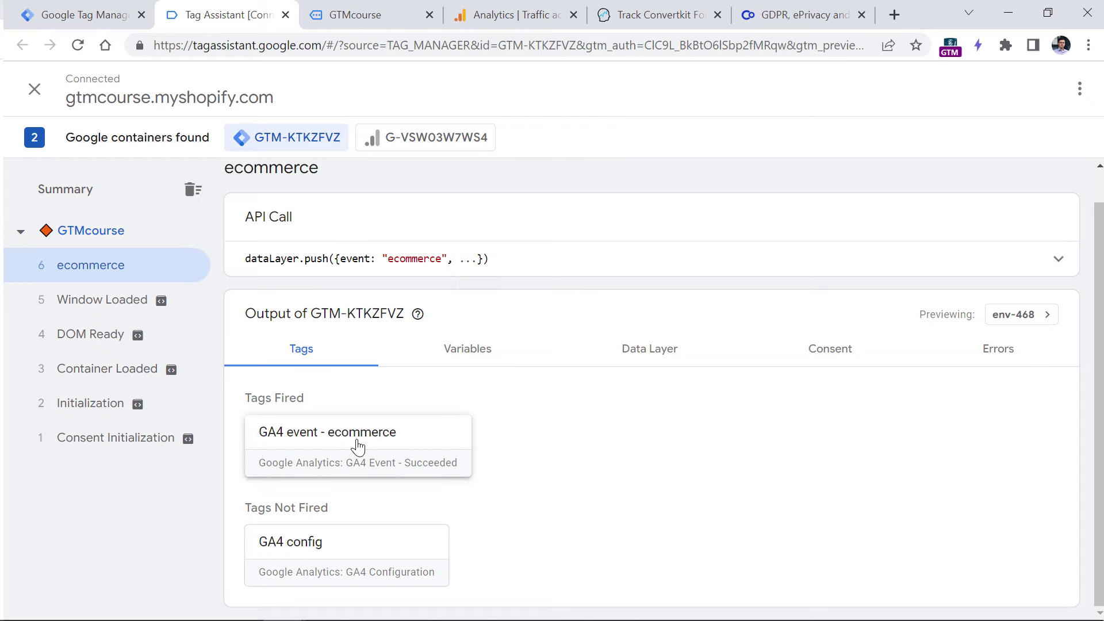
click(357, 447)
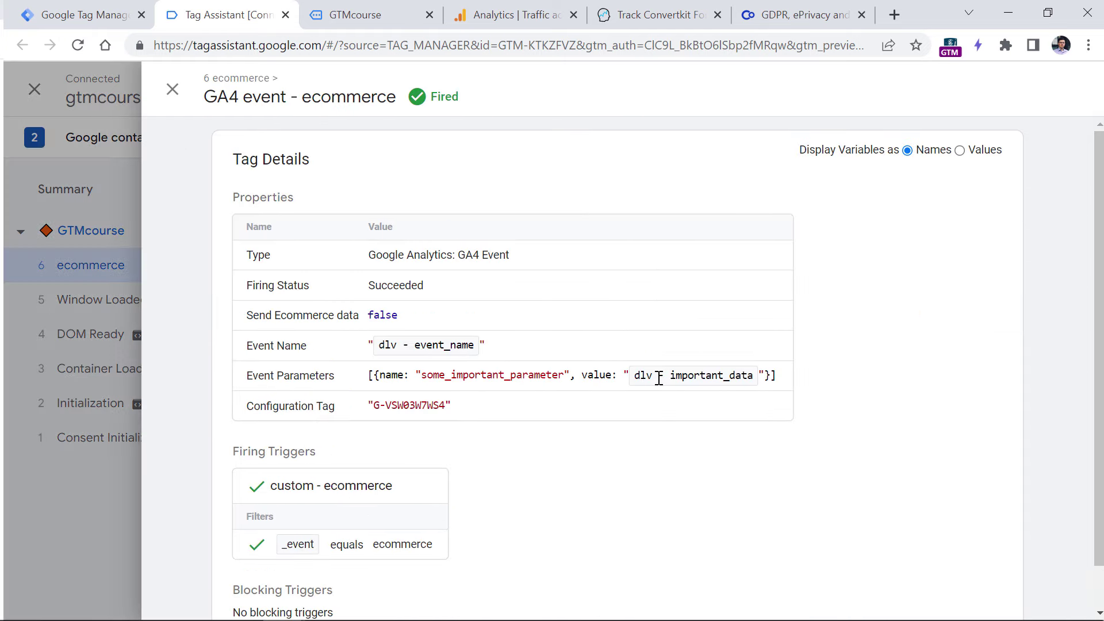
click(960, 150)
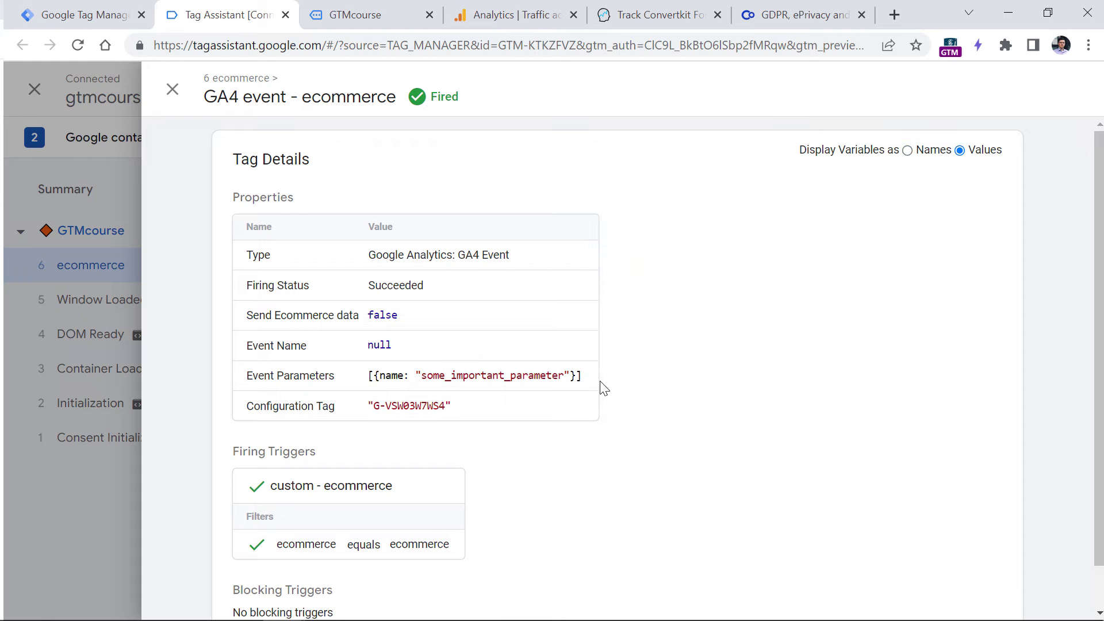
click(173, 89)
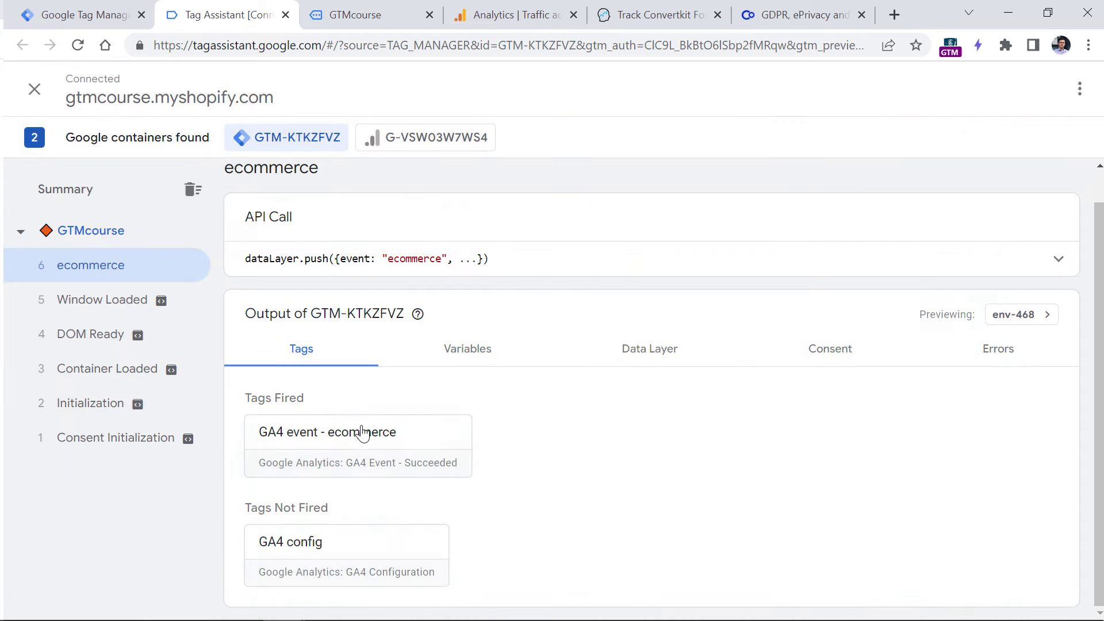
click(458, 358)
double_click(597, 513)
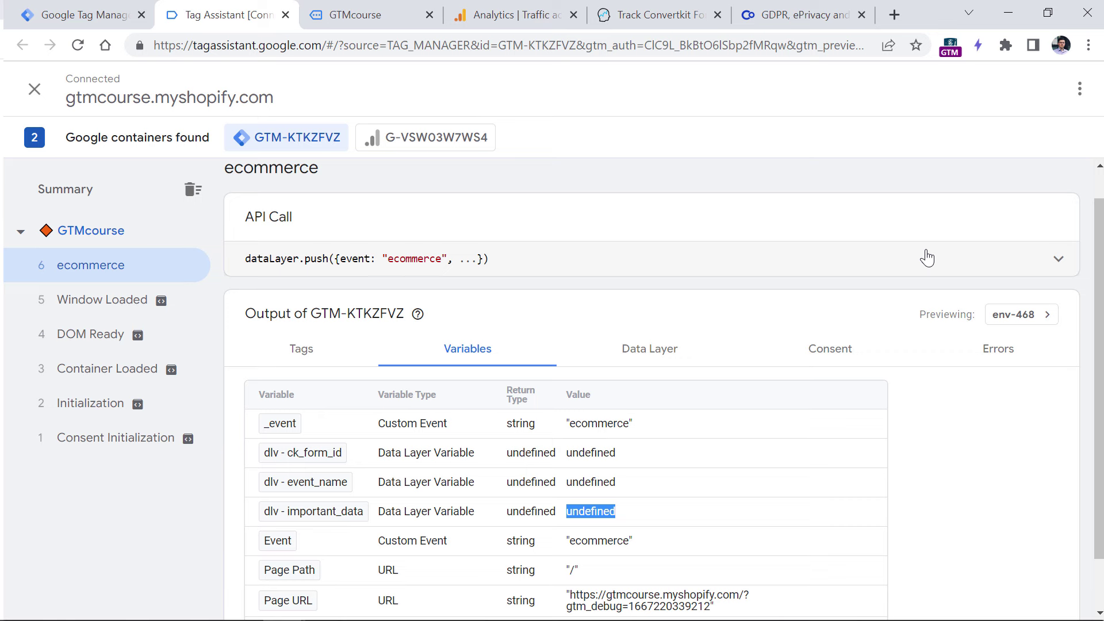
click(927, 257)
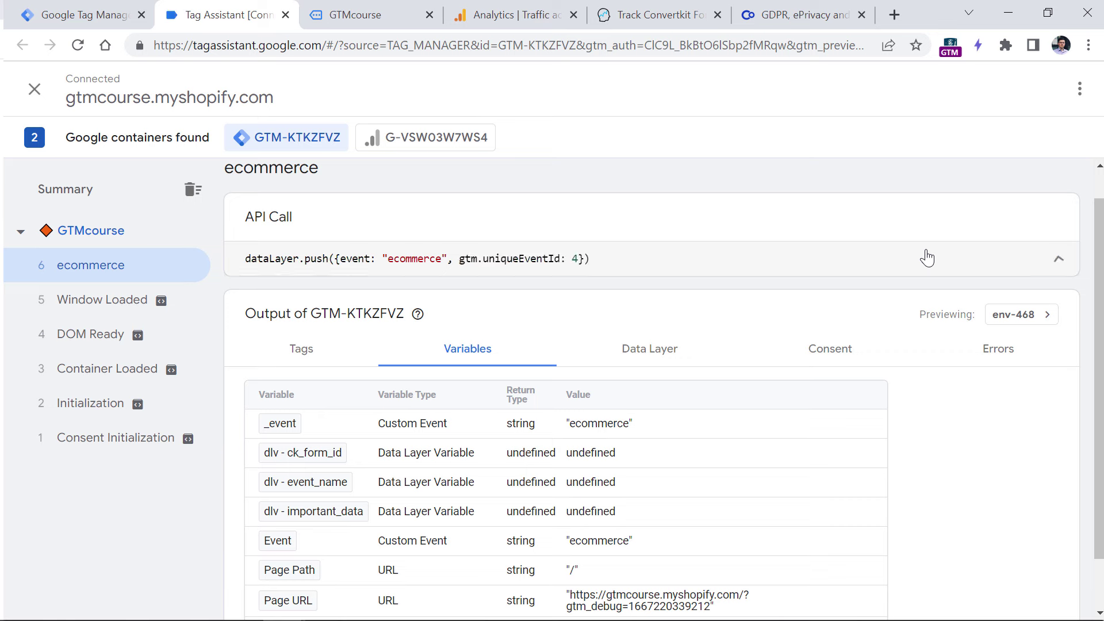
drag(342, 261, 577, 257)
click(594, 262)
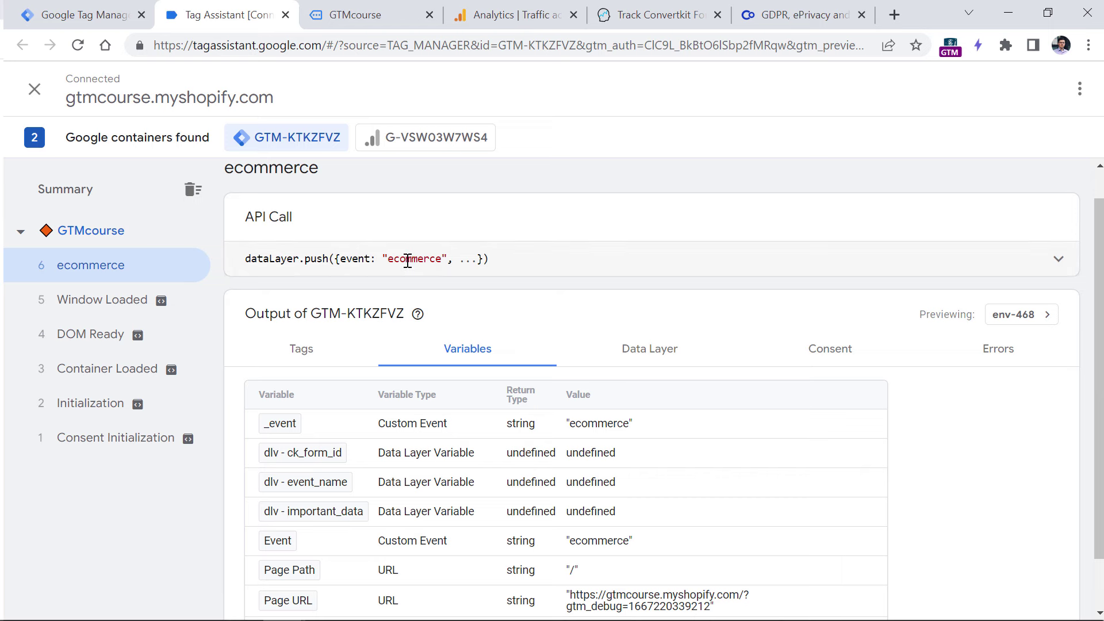
click(305, 352)
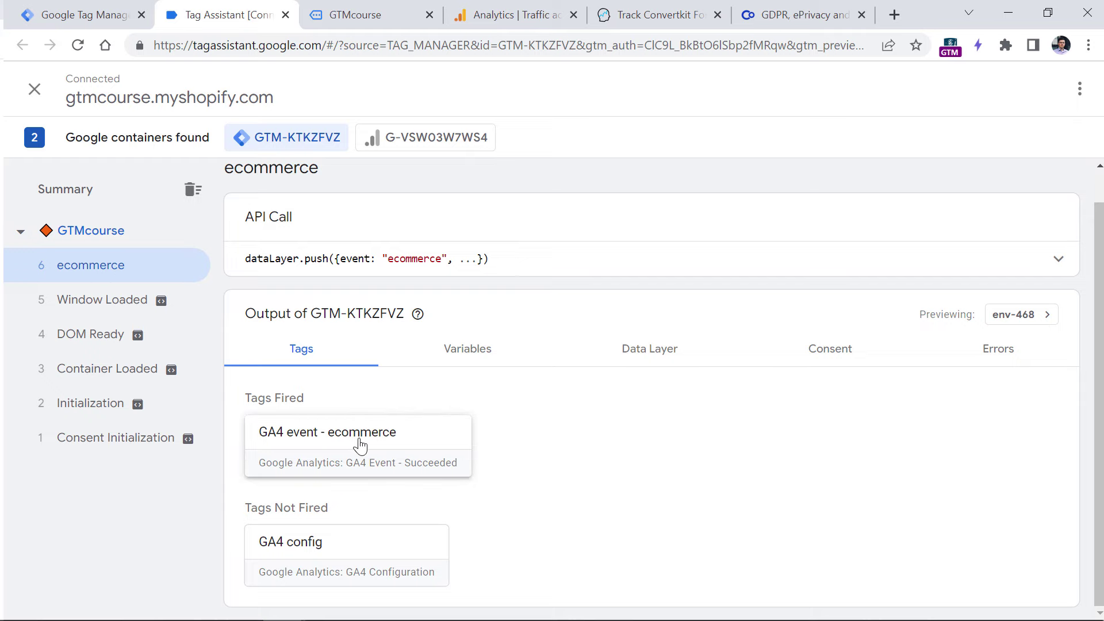
- Inspect the GA4 event - ecommerce tag details, toggling variable names and values and highlighting the null event name
click(360, 447)
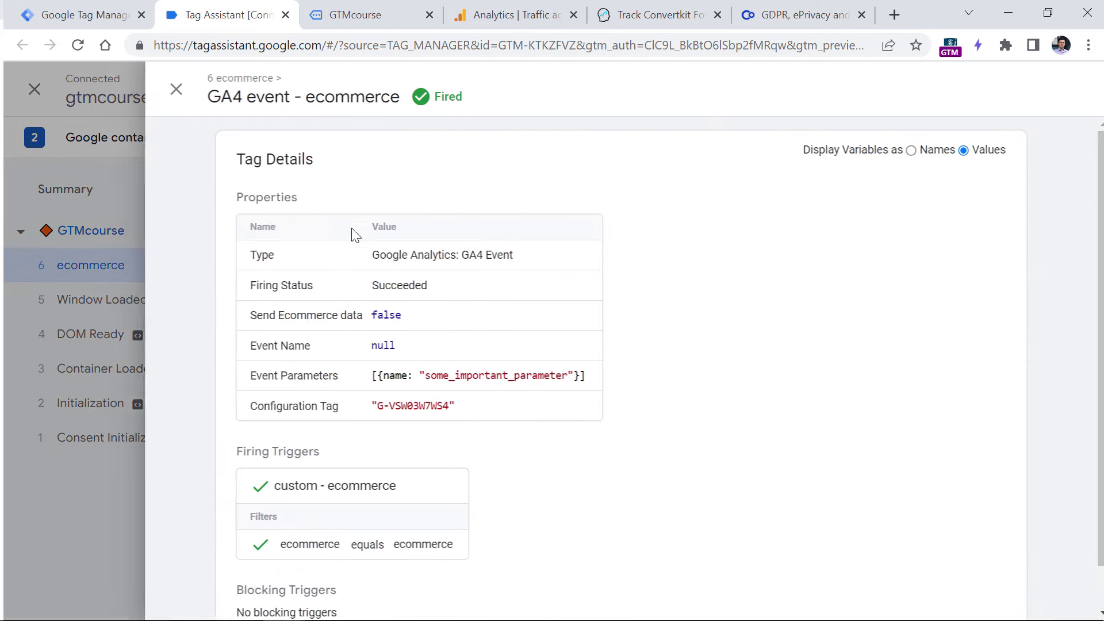
click(908, 153)
click(959, 150)
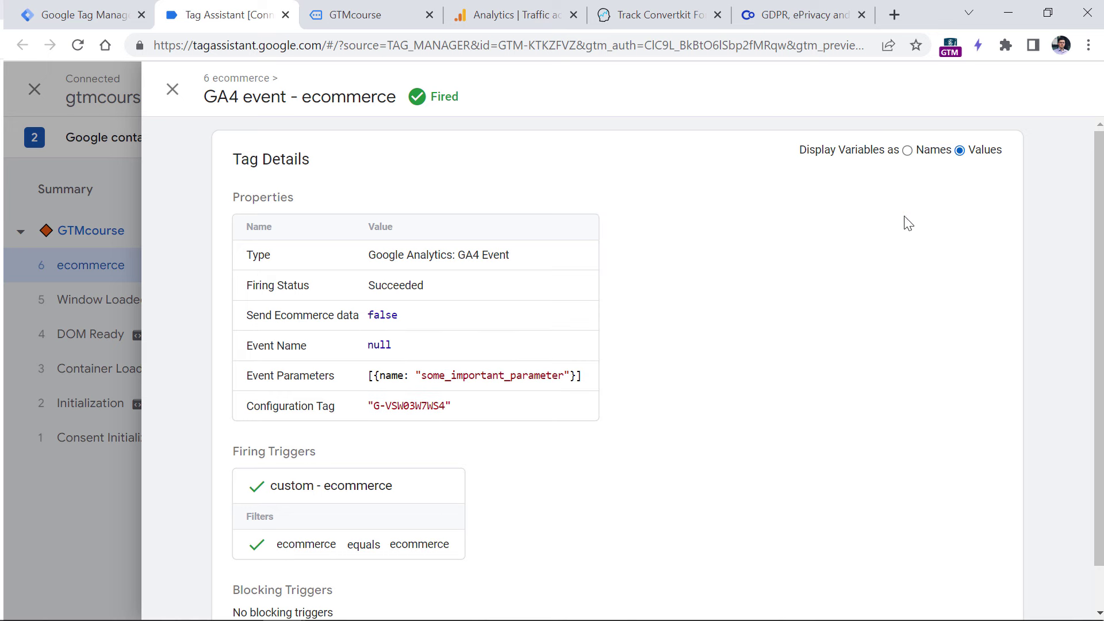
double_click(373, 345)
- Check the Window Loaded event's output and the unfired GA4 event - ecommerce tag
click(172, 95)
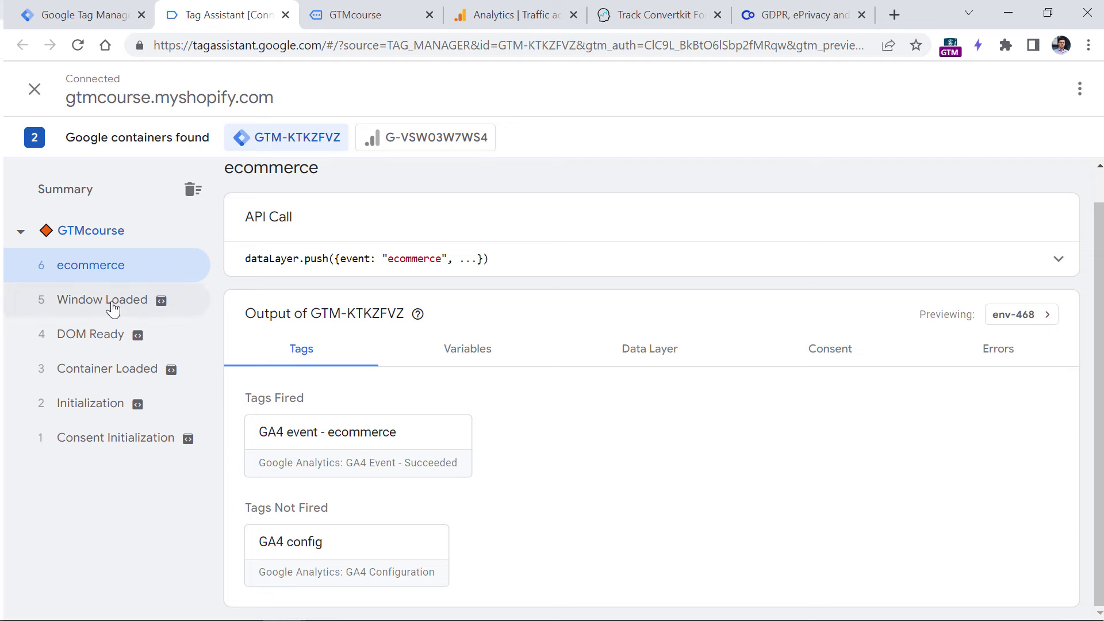
click(112, 309)
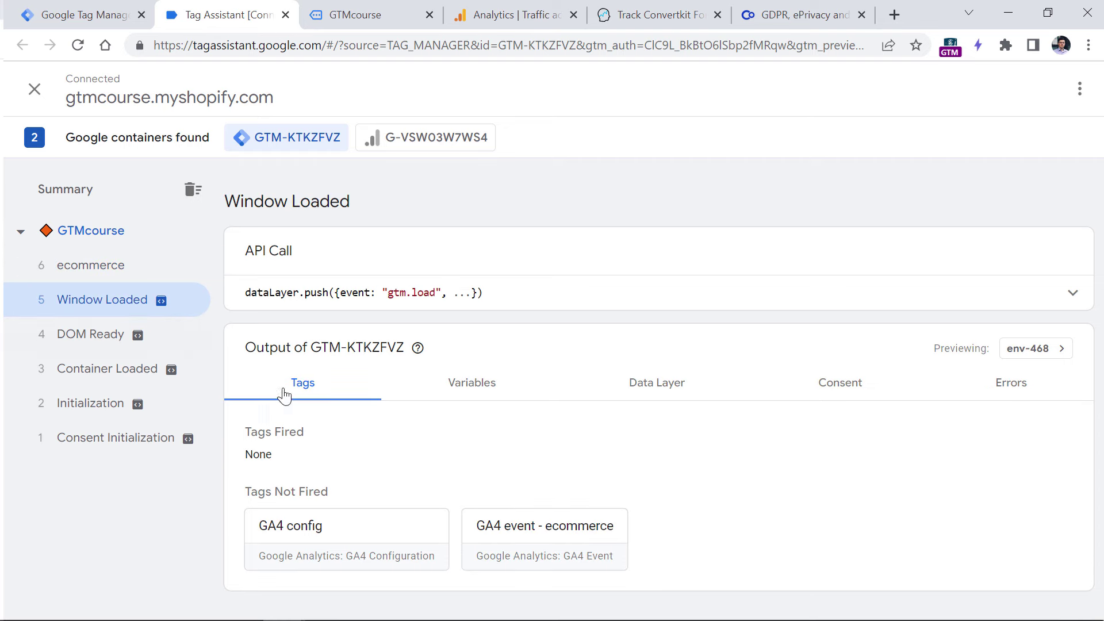
click(545, 542)
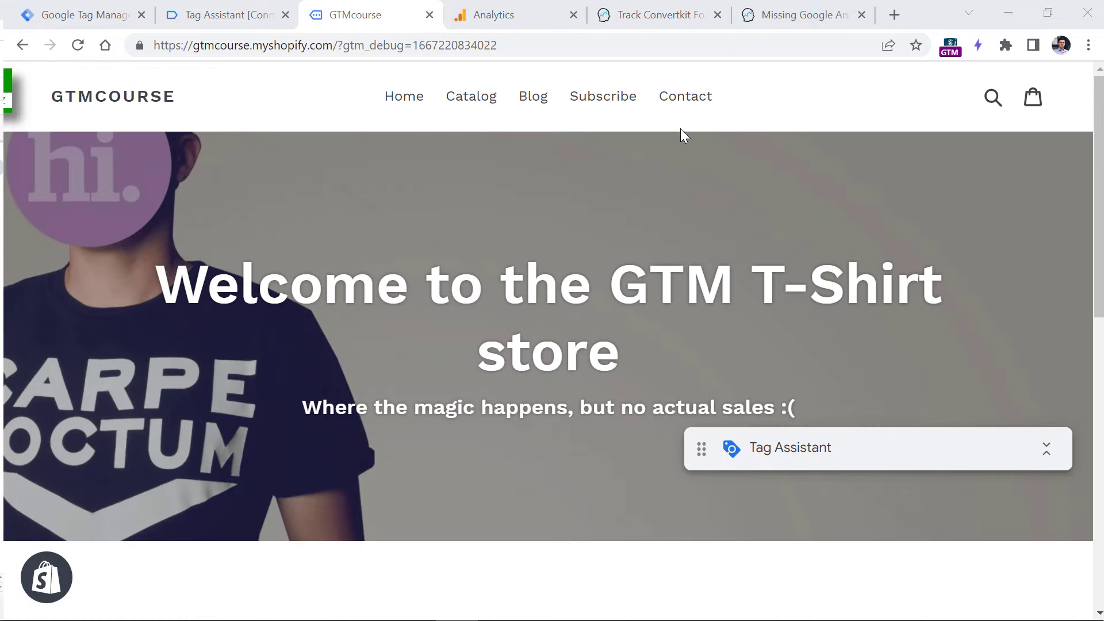
- Subscribe to updates with a test e-mail address on the store's Subscribe page
click(608, 98)
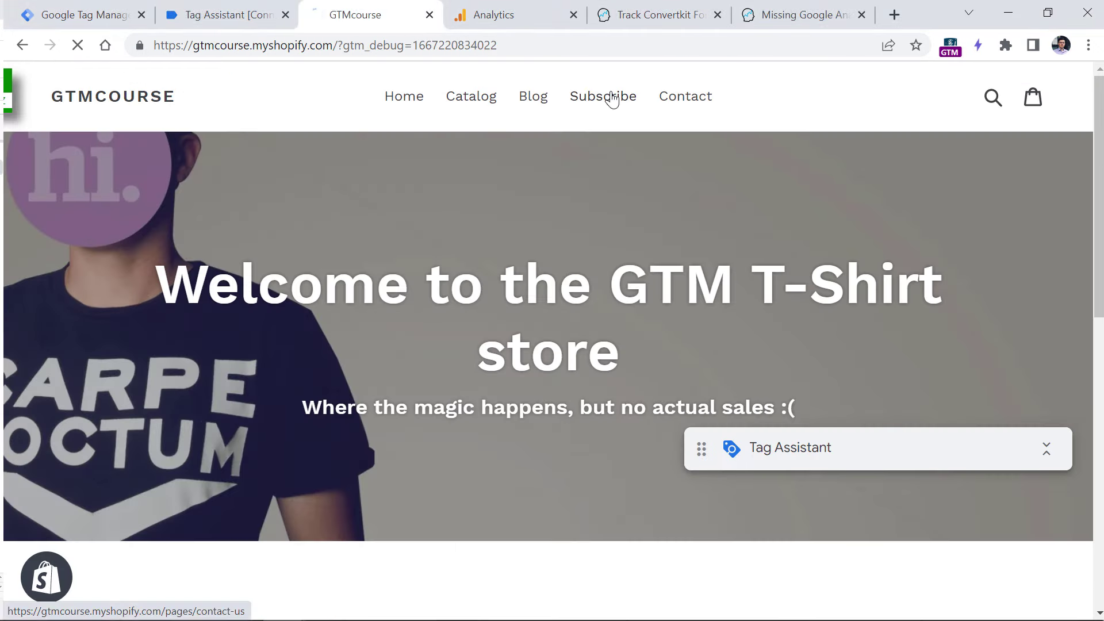
click(274, 310)
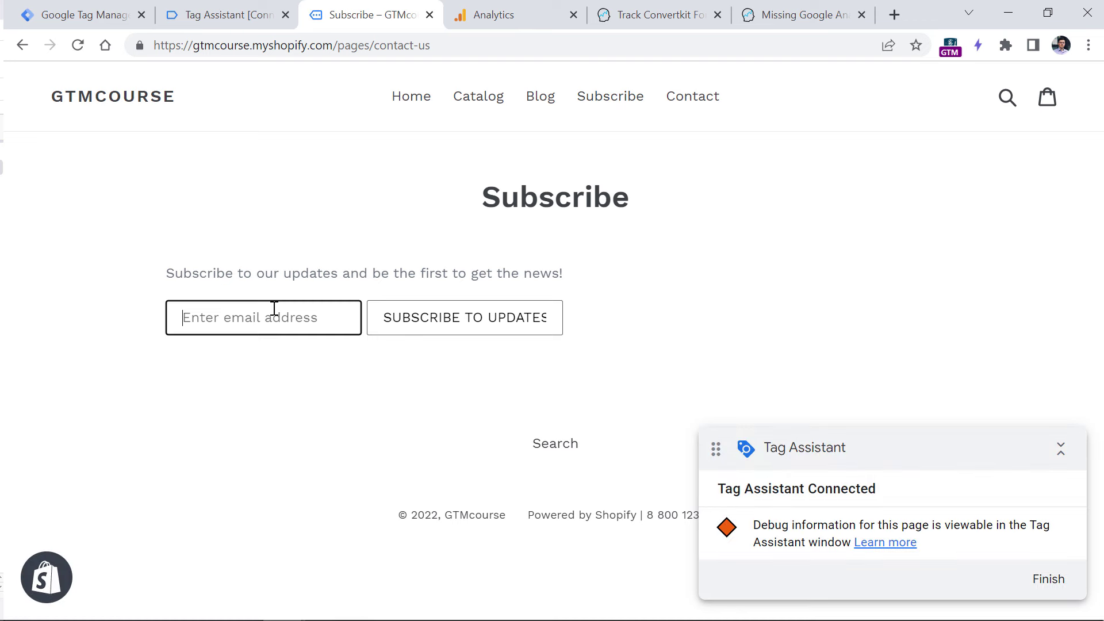
text(test@test.com)
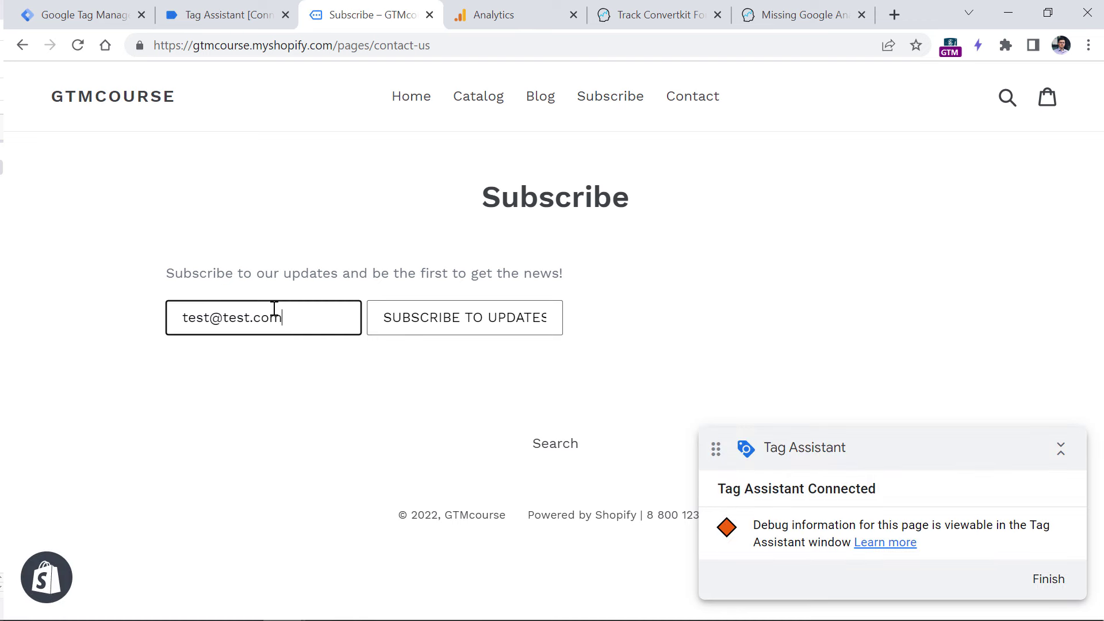
click(466, 328)
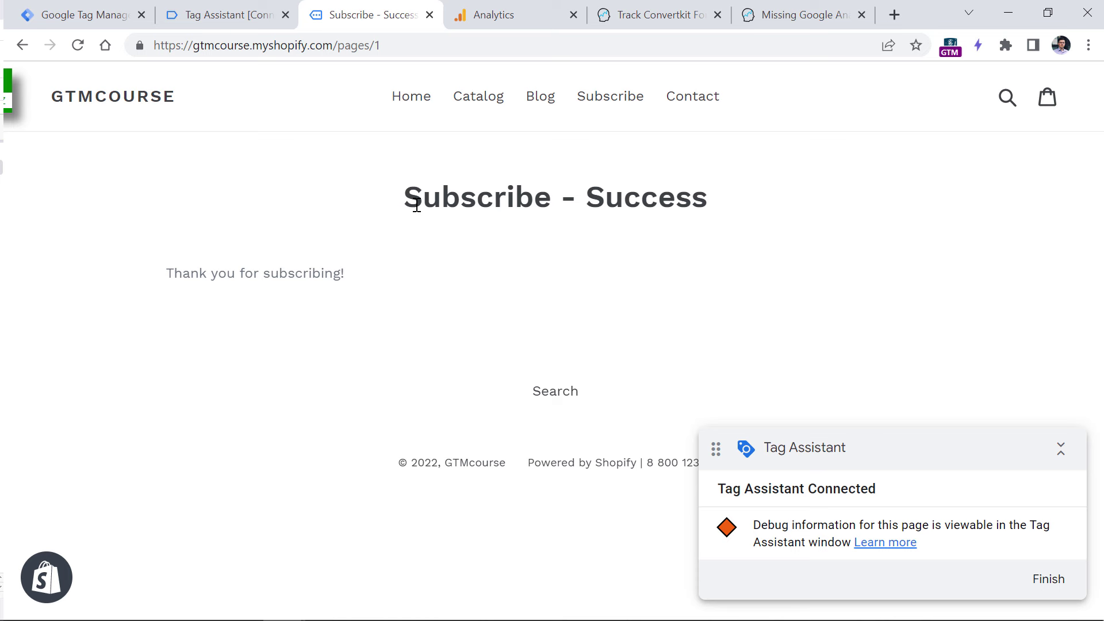
- Switch to the GA4 dashboard and open its Reports section
key(ctrl+Tab)
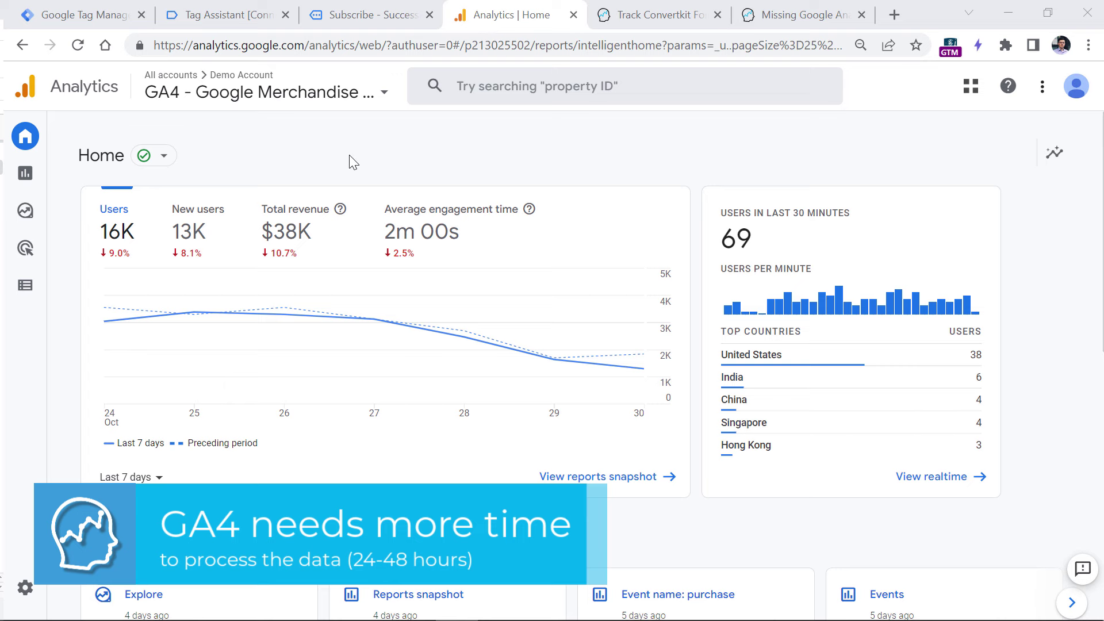
mouse_move(55, 146)
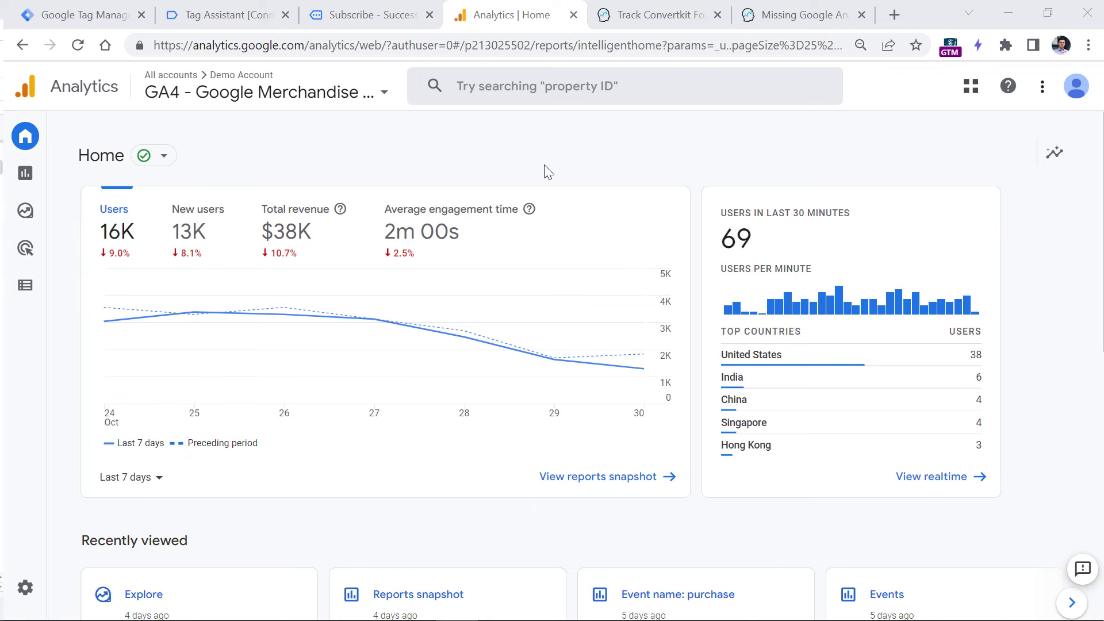
mouse_move(646, 374)
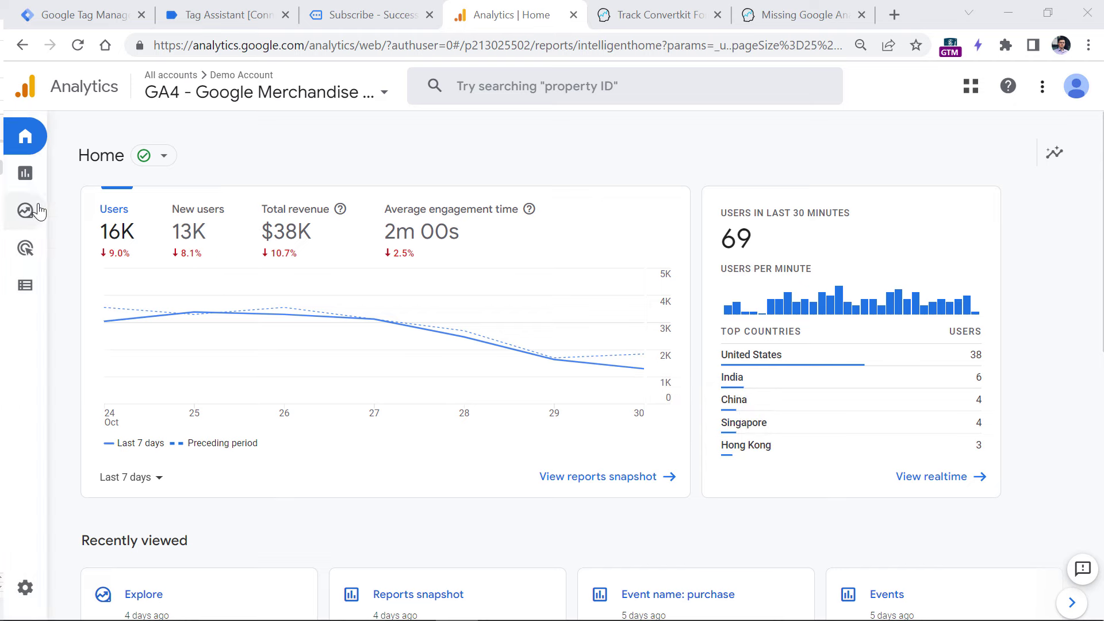
click(51, 185)
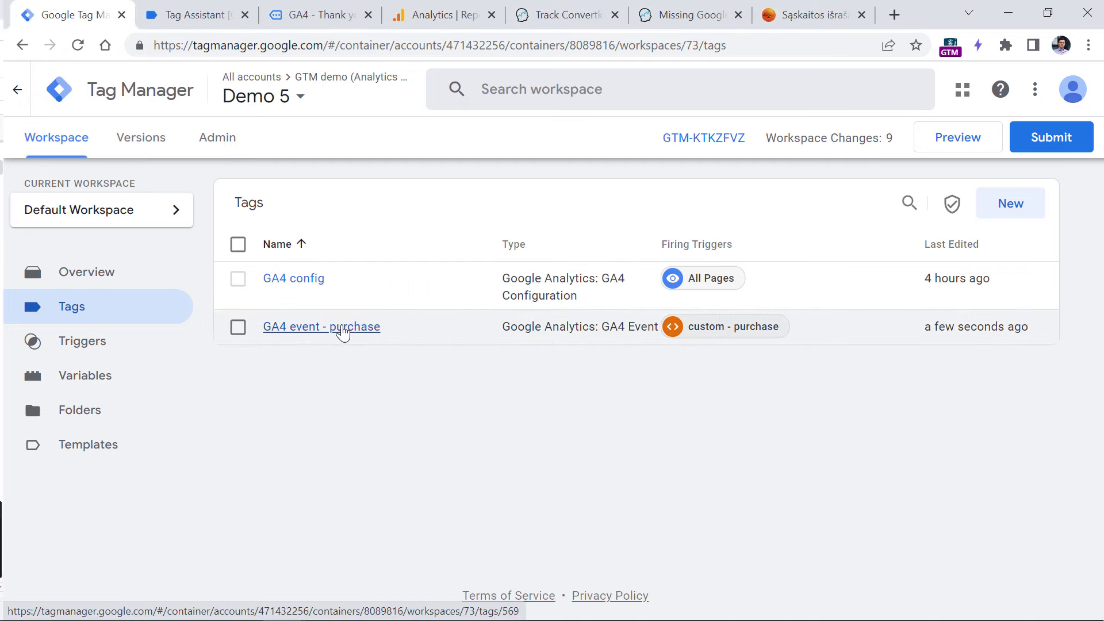
- Open the GA4 event - purchase tag's configuration and review its Data Layer ecommerce settings
click(337, 331)
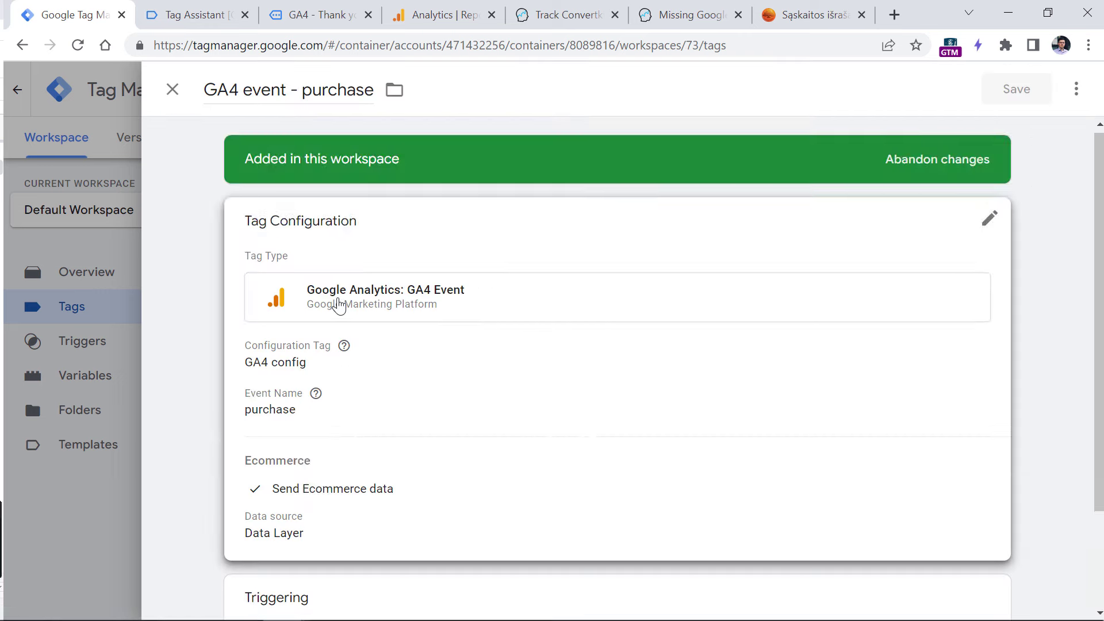
scroll(409, 341, down, 3)
click(404, 352)
scroll(285, 222, down, 5)
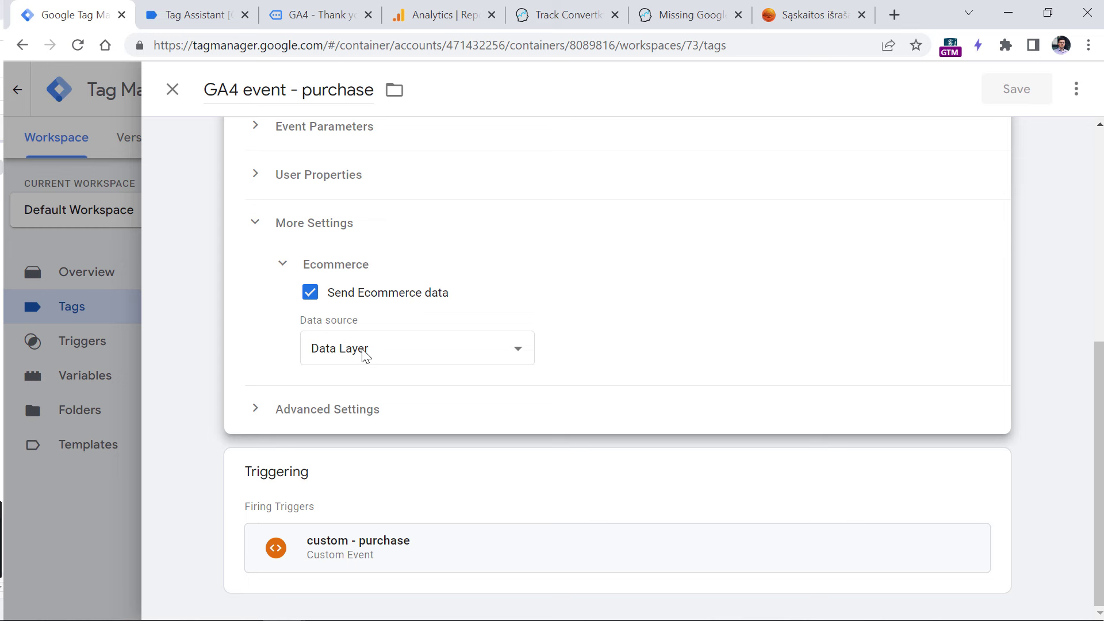
- In Tag Assistant, inspect the purchase push's ecommerce, currency and EUR values, then return to Tag Manager
click(204, 15)
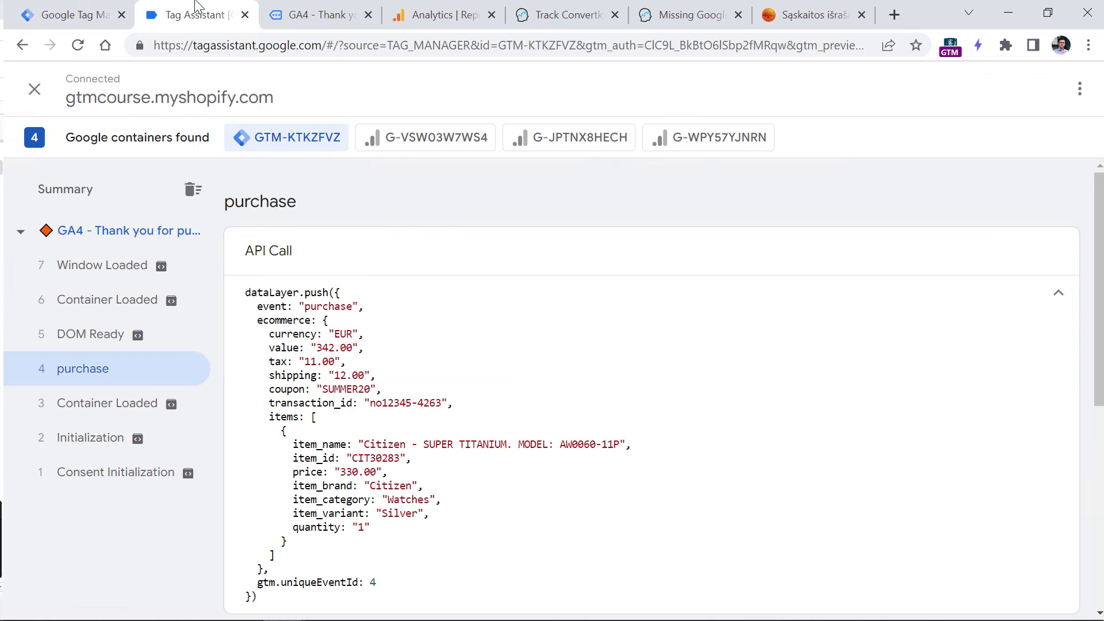
drag(269, 334, 332, 333)
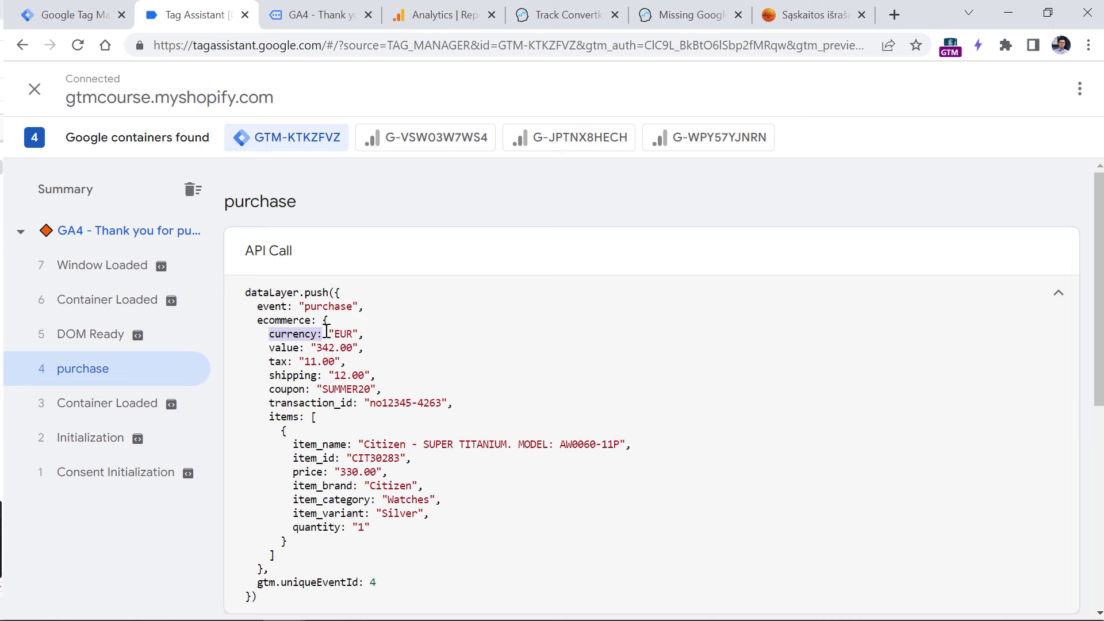
click(320, 334)
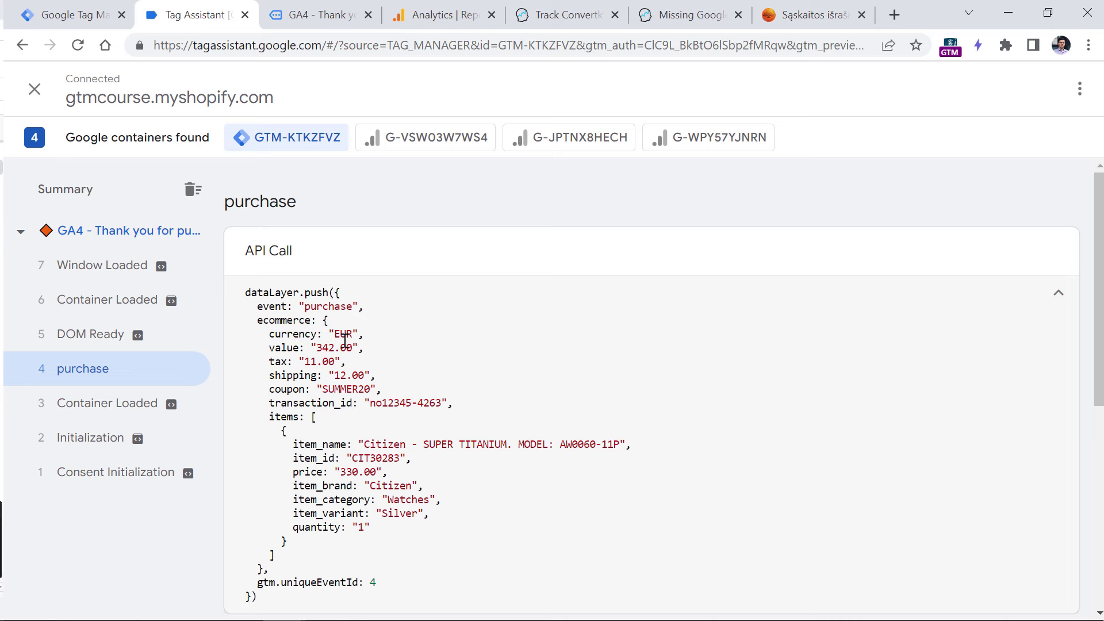
double_click(284, 320)
double_click(291, 334)
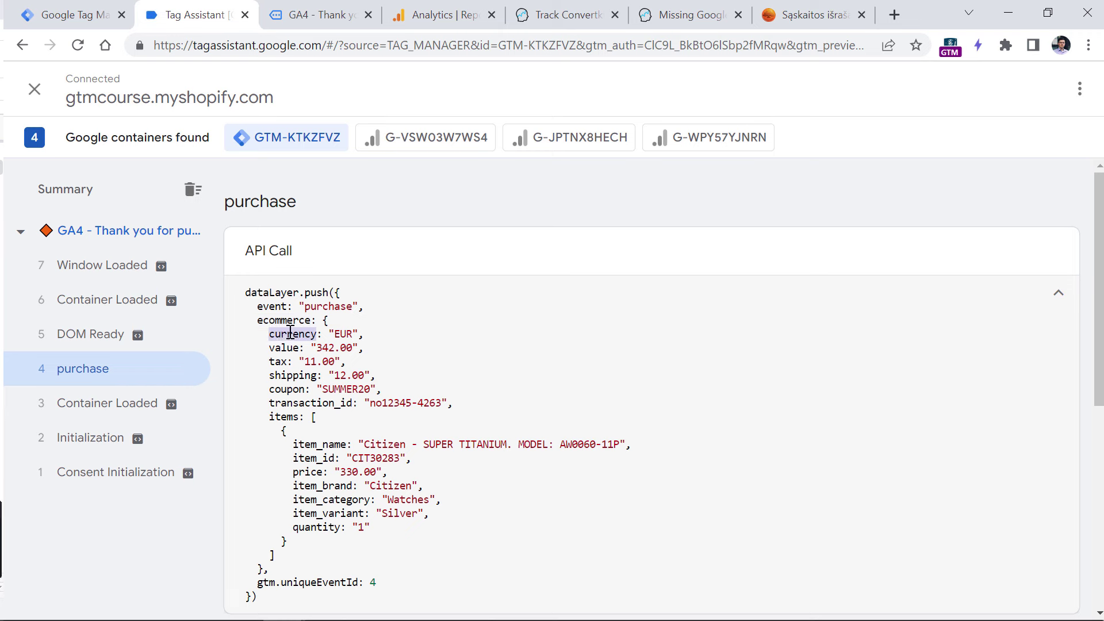
click(342, 334)
double_click(344, 333)
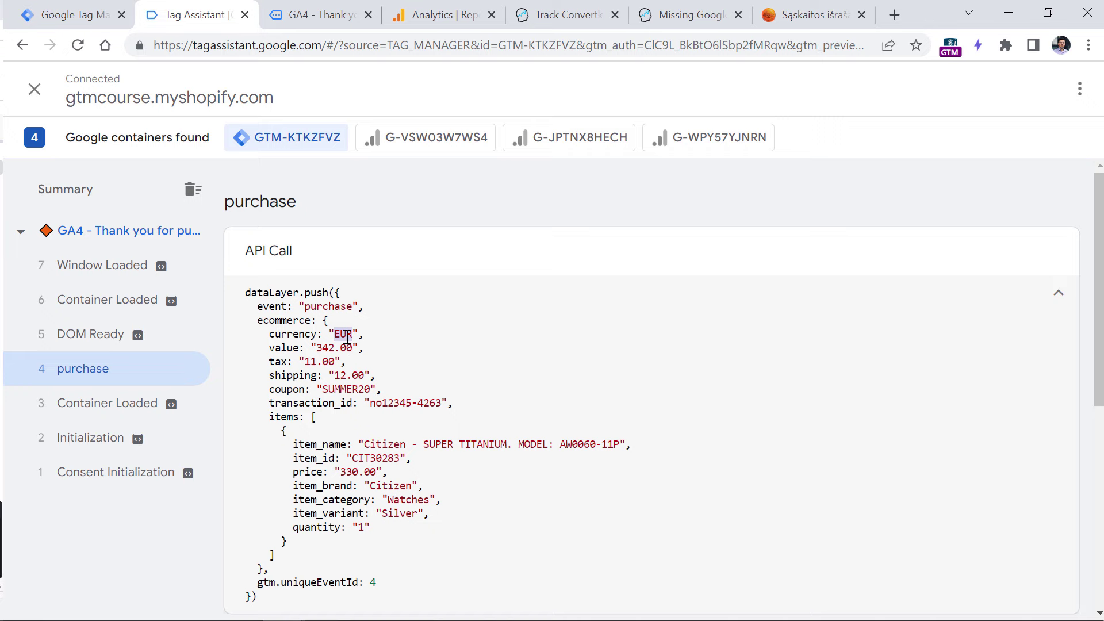
key(ctrl+shift+Tab)
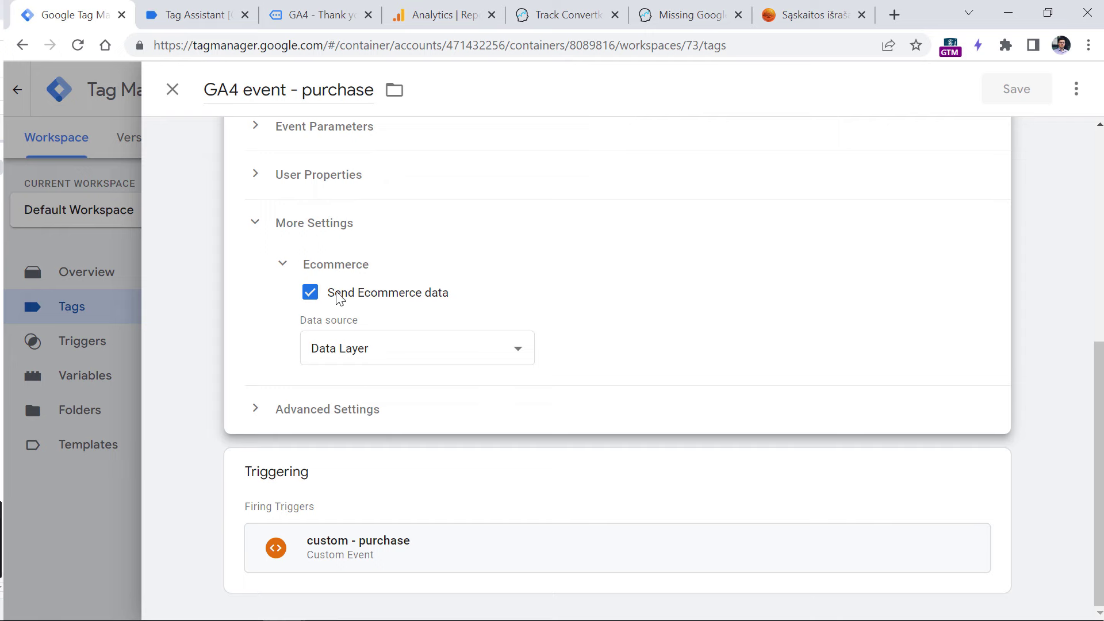
- Expand Event Parameters and add parameter rows named value and transaction_id
scroll(380, 296, up, 6)
scroll(411, 307, down, 5)
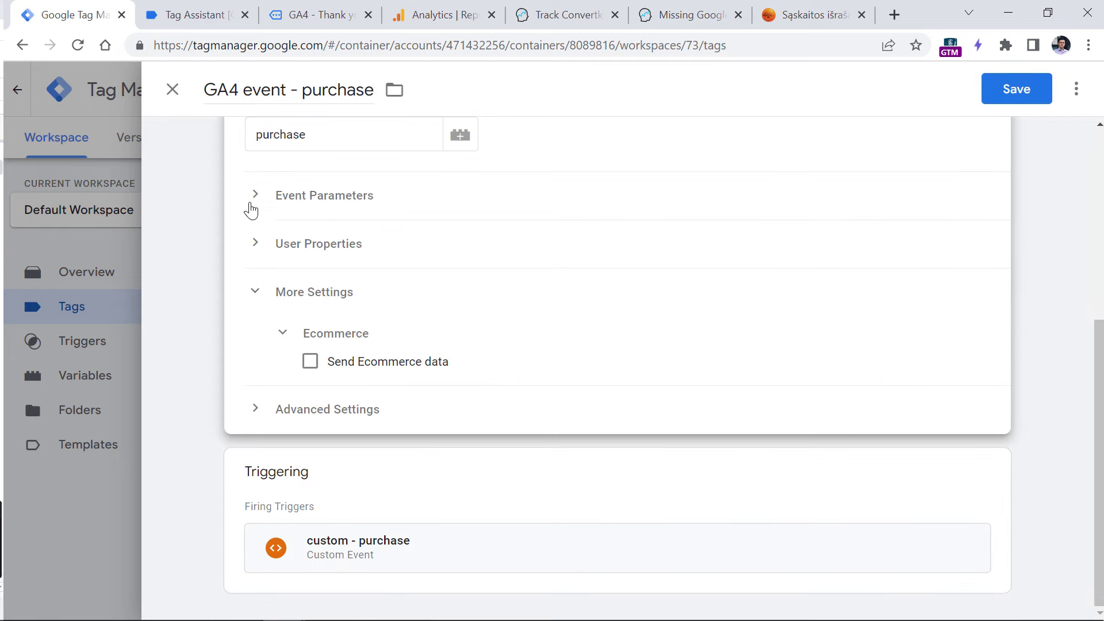
click(274, 190)
click(342, 258)
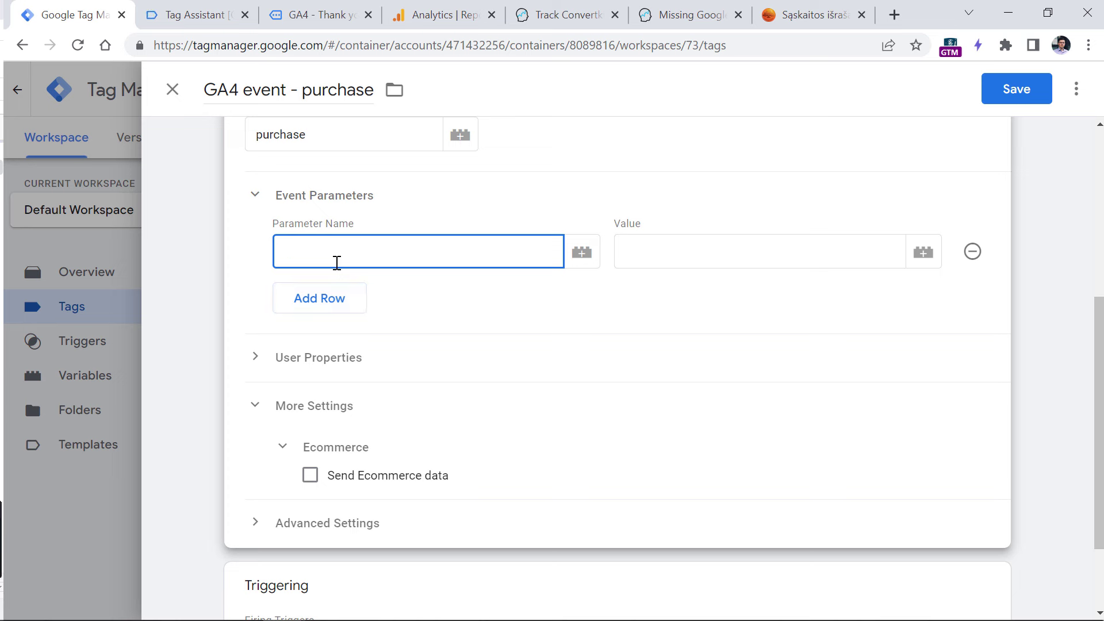
text(value)
click(343, 299)
text(transaction_id)
- Add a currency event parameter with the value USD
click(658, 246)
click(323, 348)
text(currency)
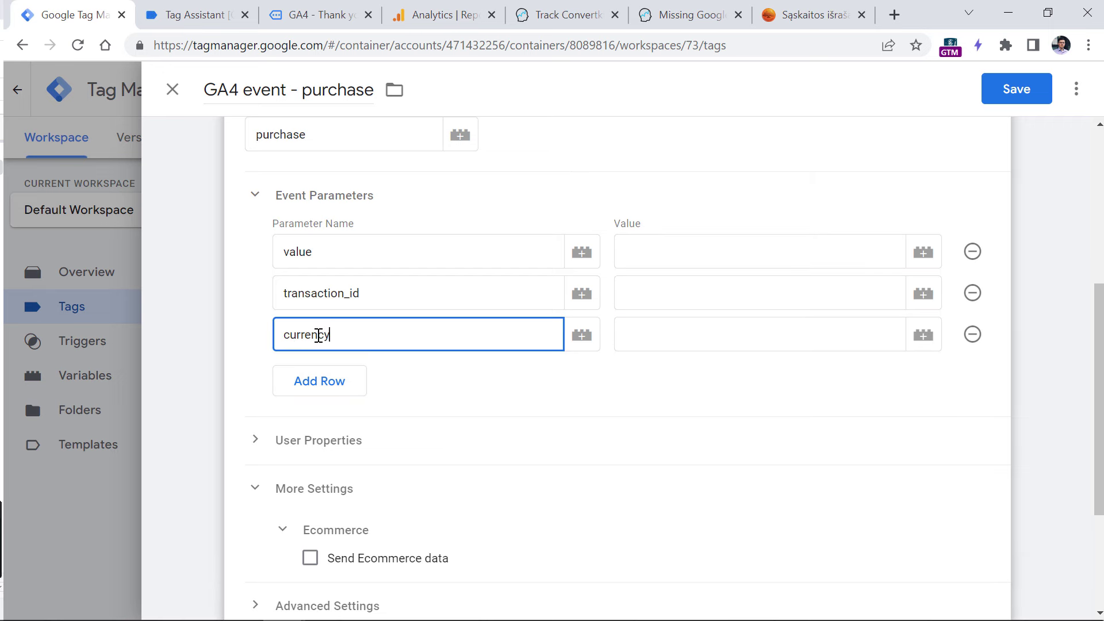
click(671, 334)
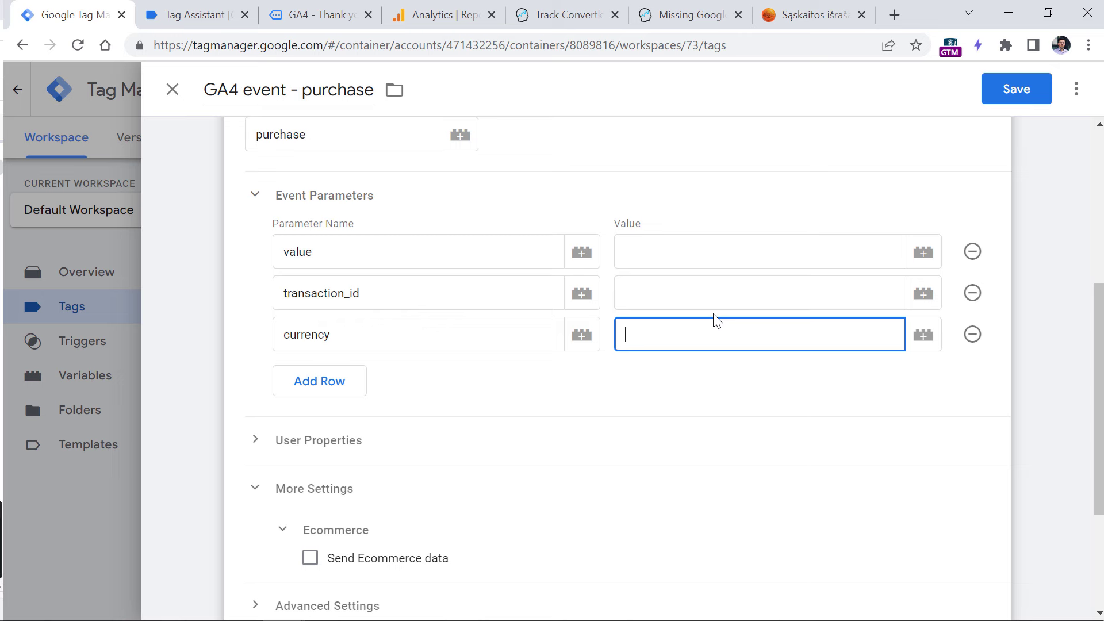
text(USD)
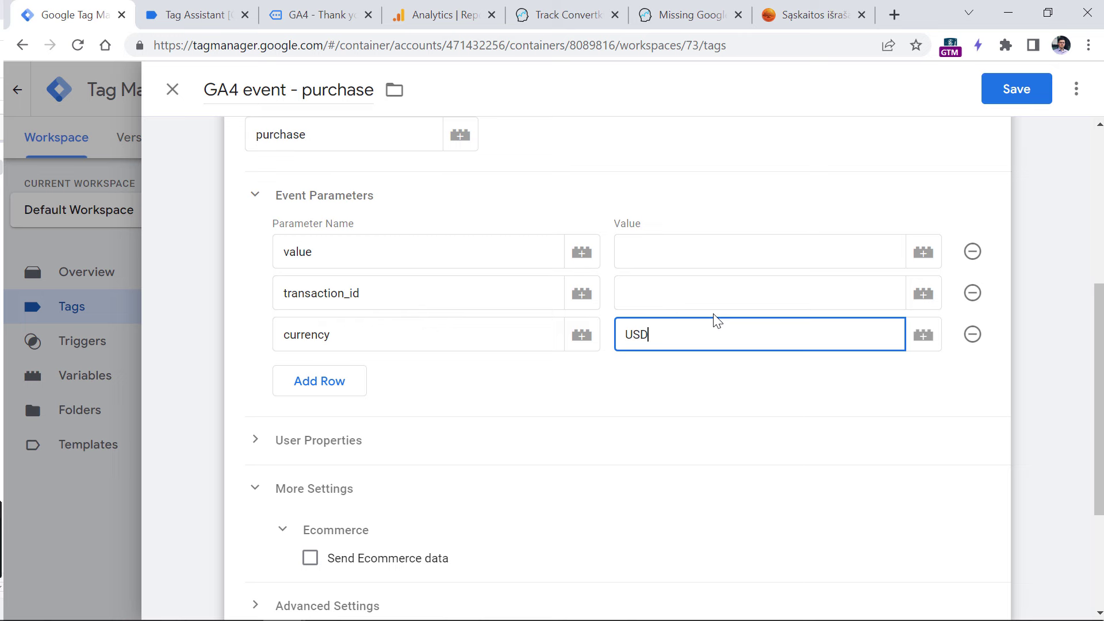